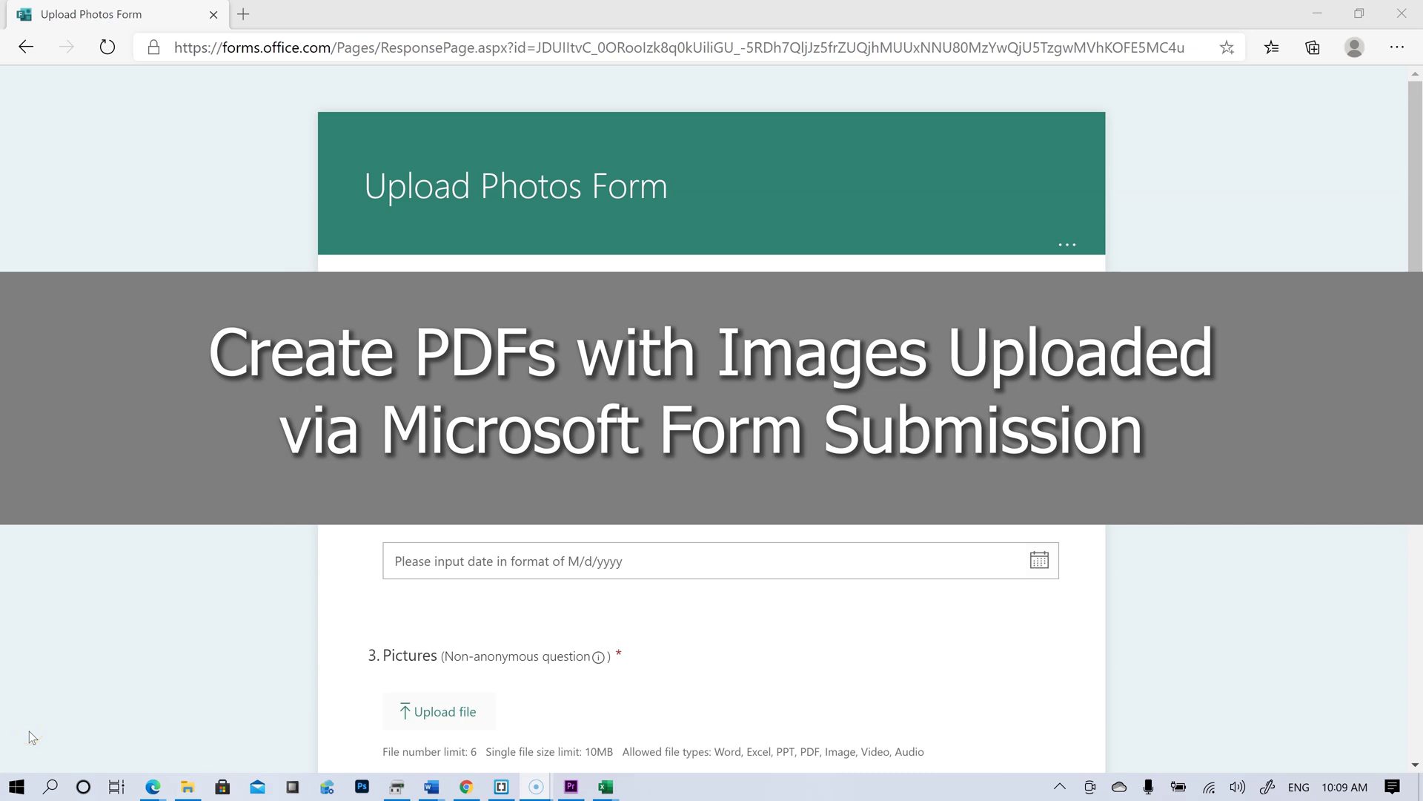
# Enter 'Testing the' as the name and pick the date from the calendar.
pyautogui.click(923, 425)
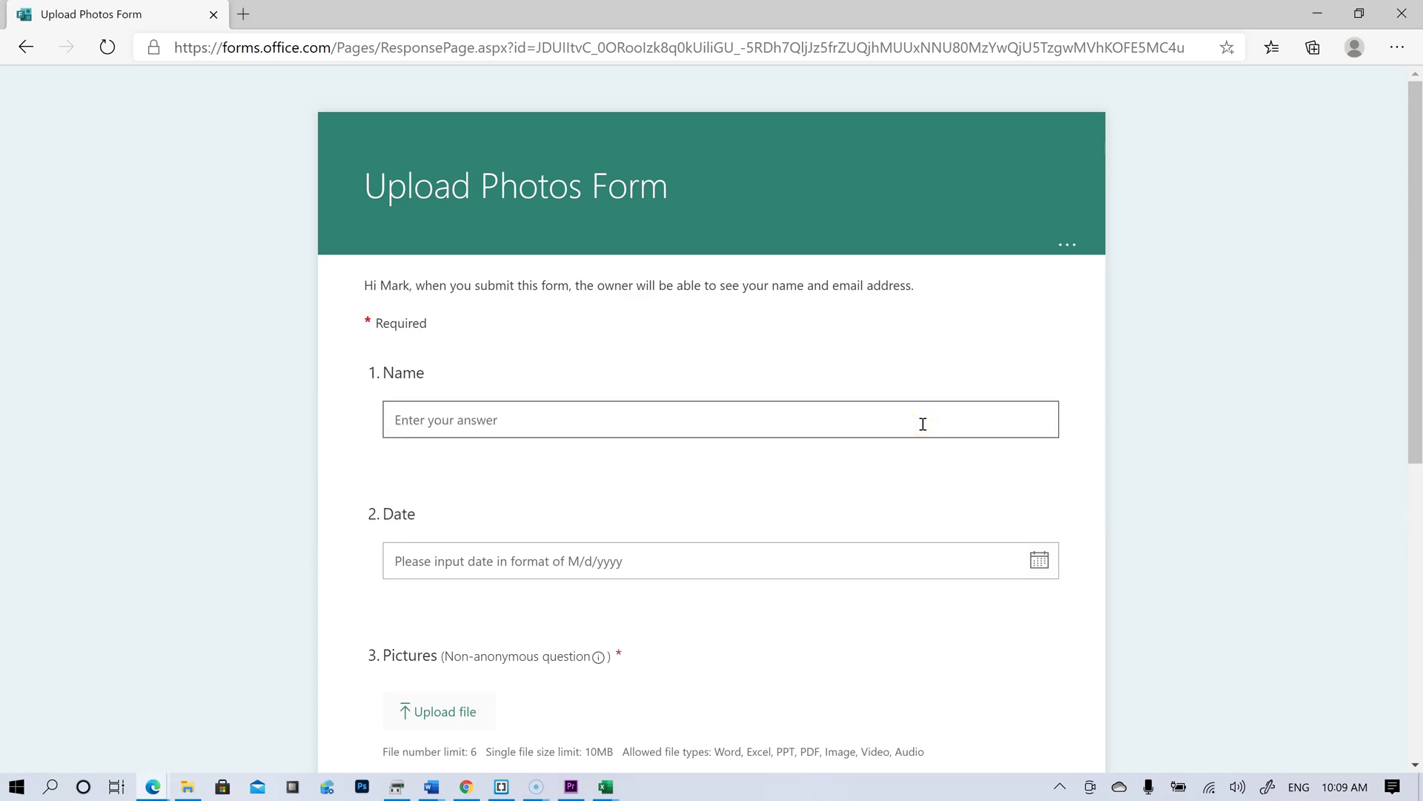
pyautogui.write('Testing the Photo Upload Form')
pyautogui.press('Tab')
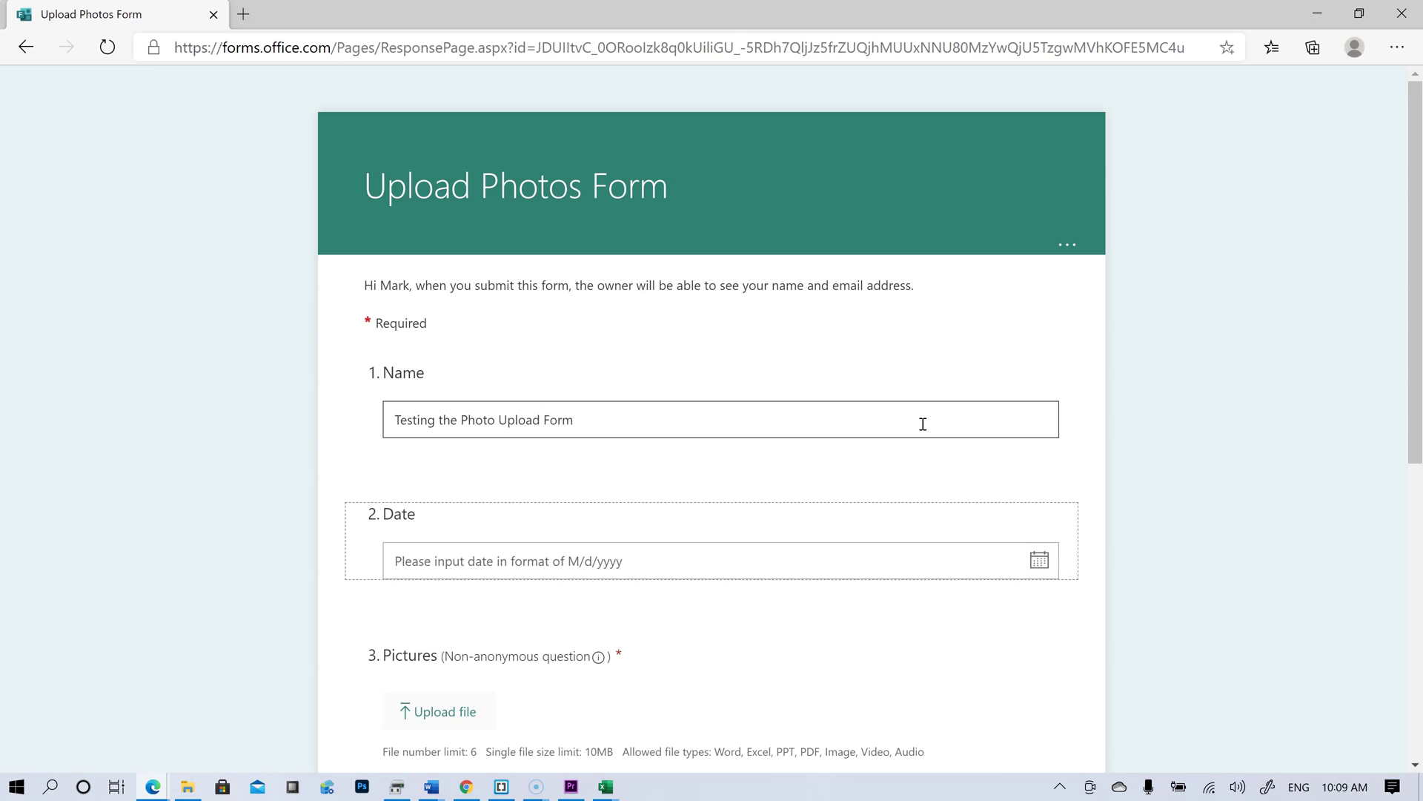
pyautogui.click(1039, 560)
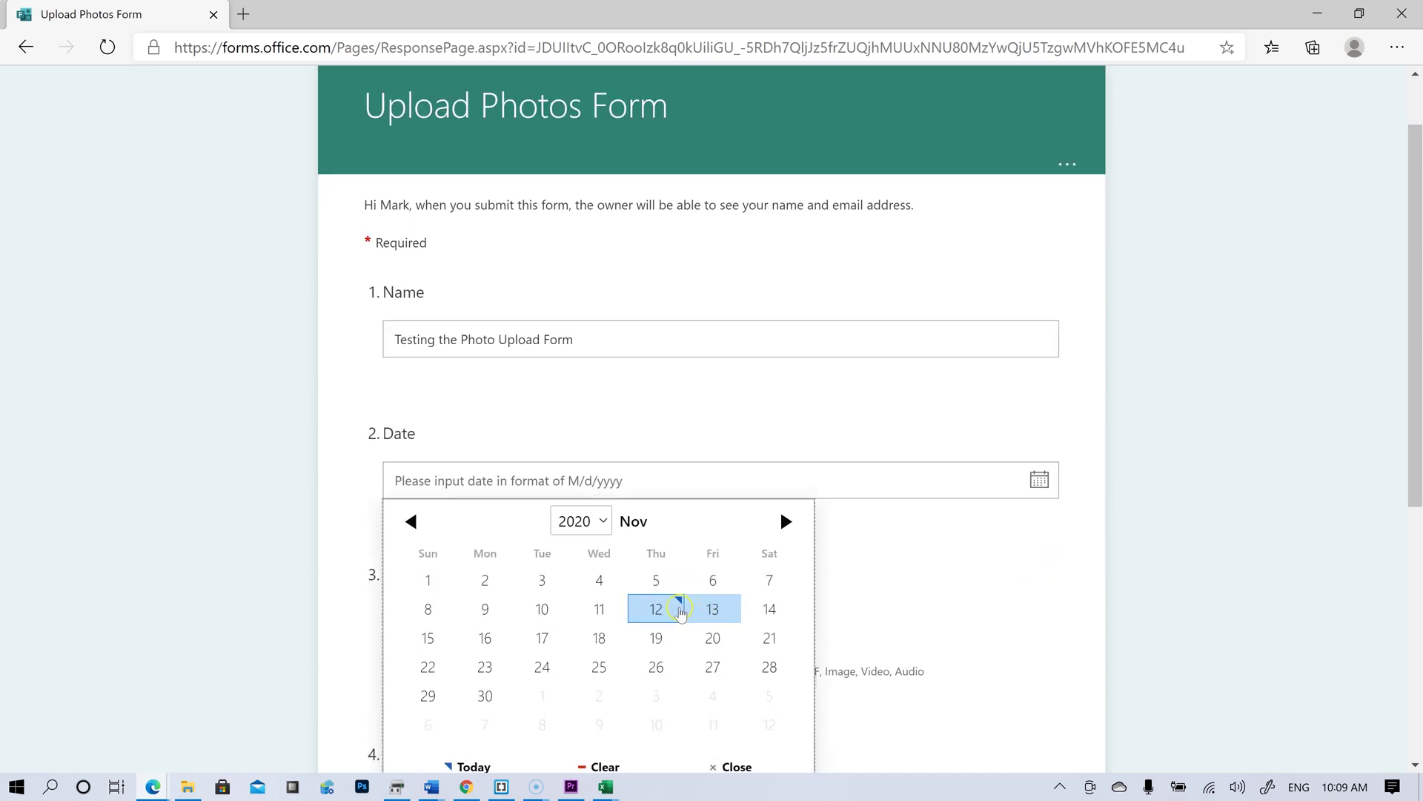
pyautogui.click(680, 613)
# Upload six photos to Pictures, including nytimesHomePage and the still life from garden image.
pyautogui.scroll(-5, 994, 492)
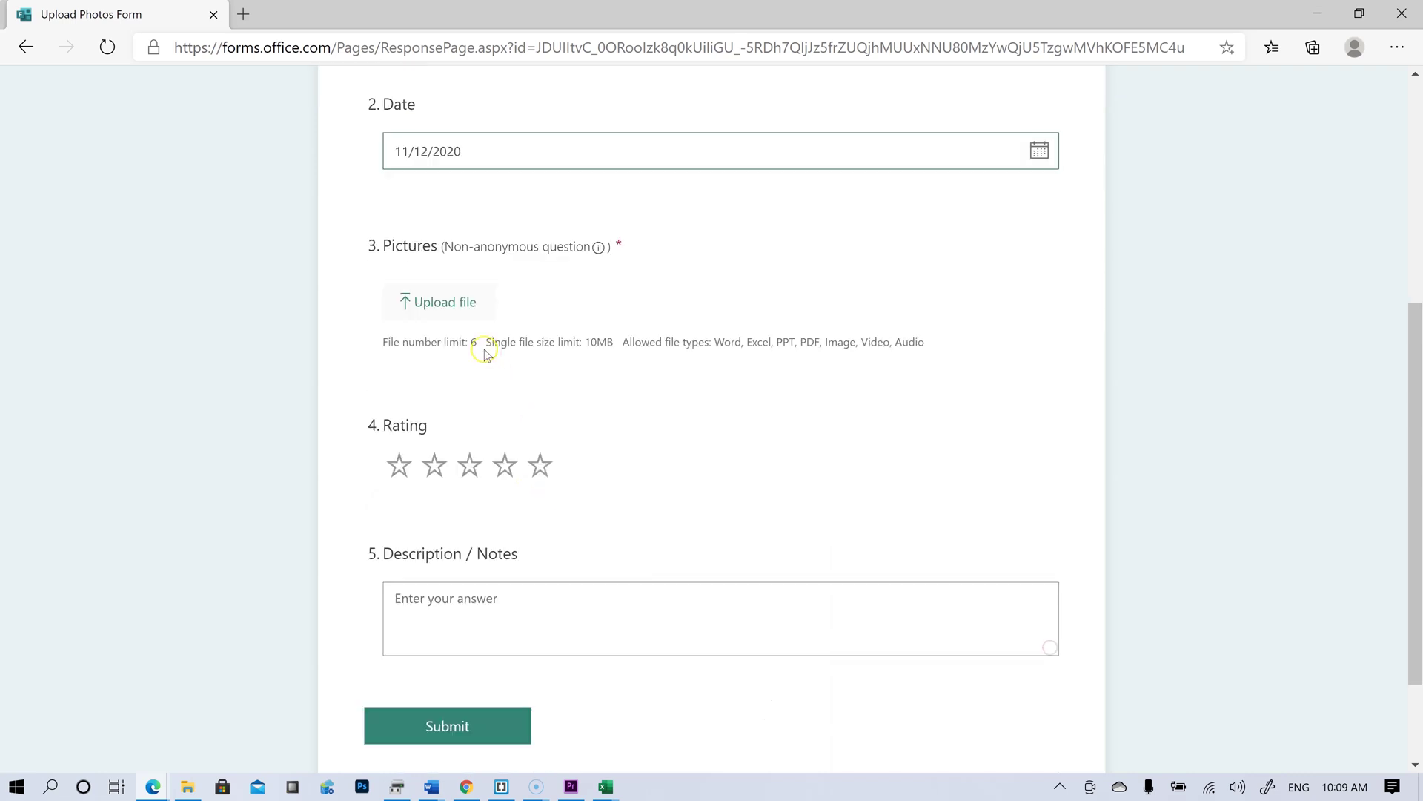
pyautogui.click(471, 300)
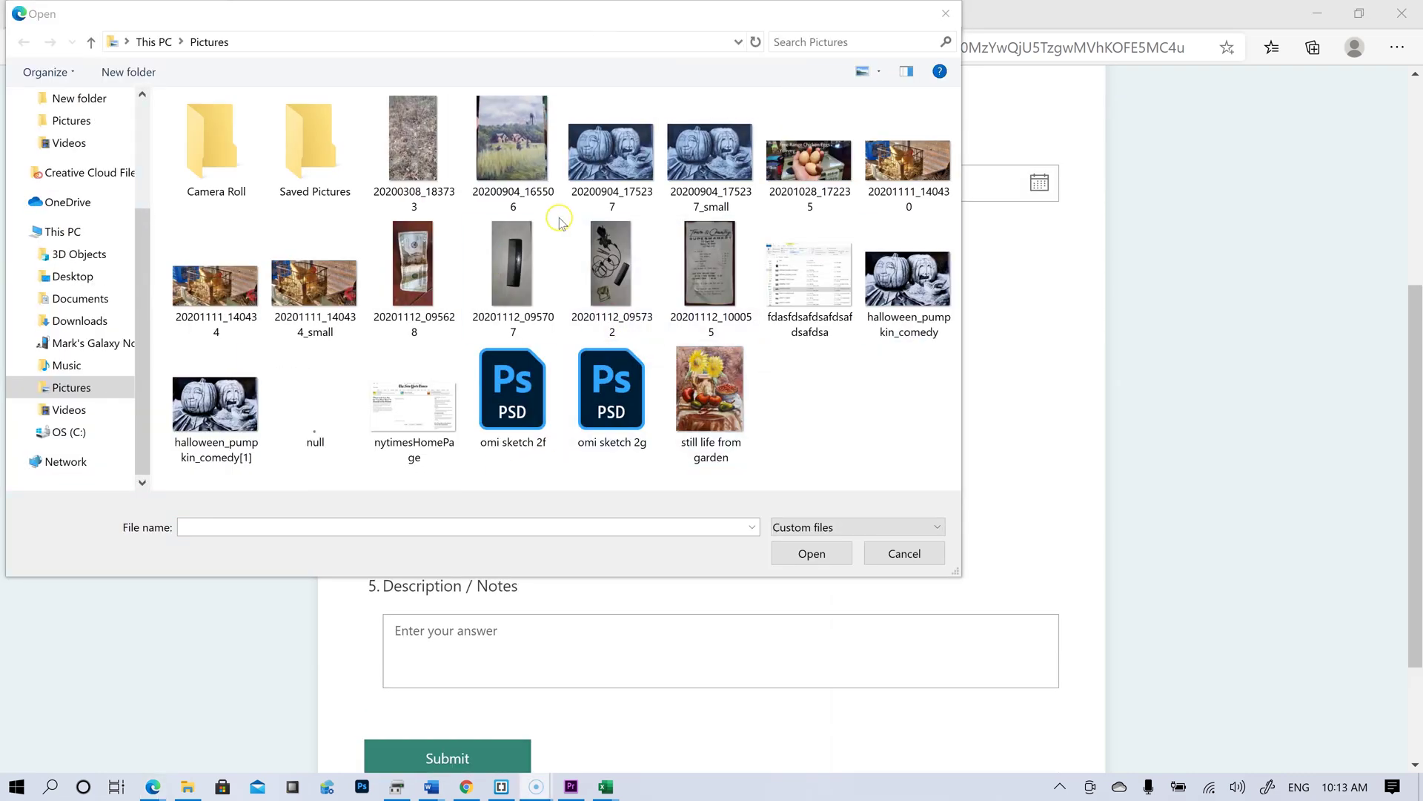
pyautogui.click(573, 226)
pyautogui.click(375, 226)
pyautogui.click(473, 225)
pyautogui.click(672, 226)
pyautogui.click(375, 351)
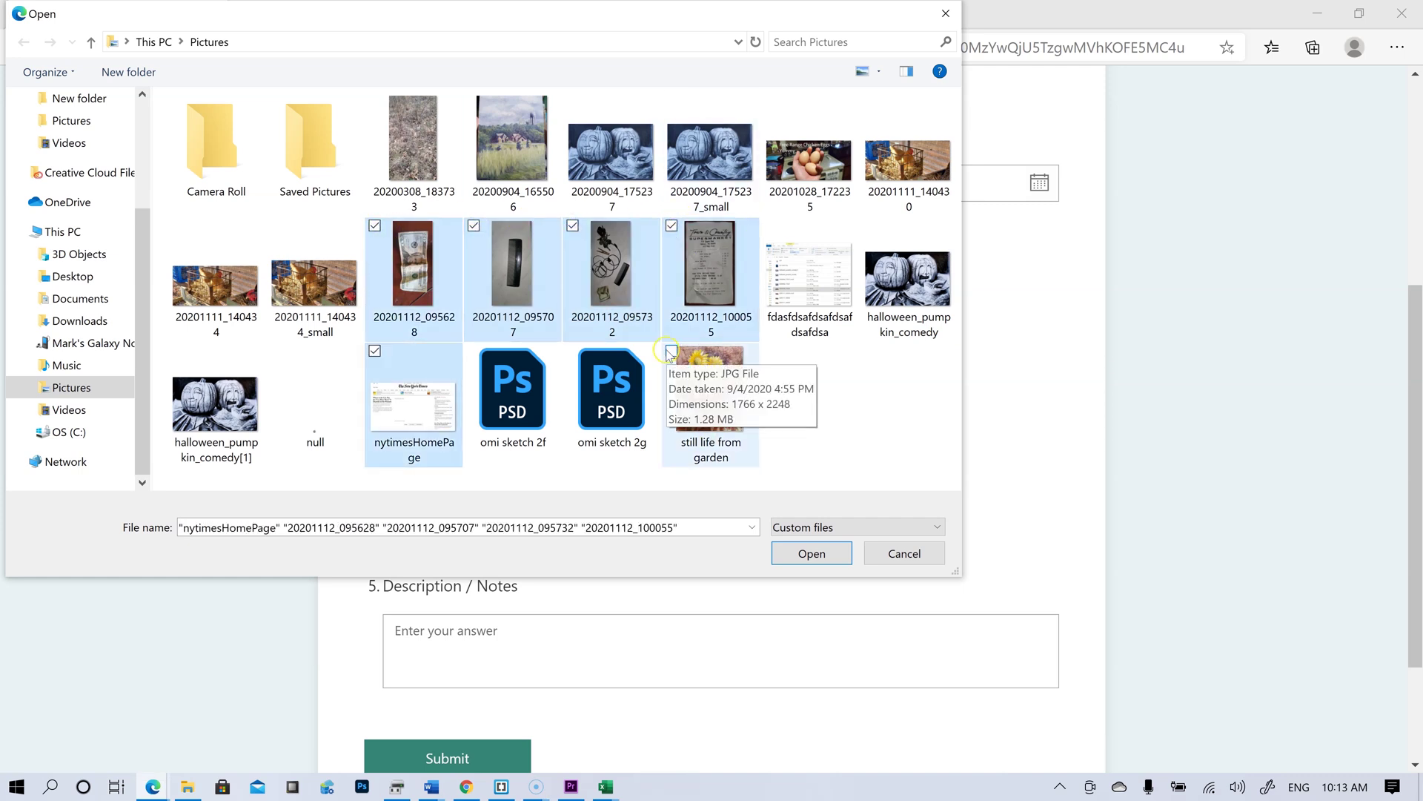
pyautogui.click(671, 351)
pyautogui.click(831, 554)
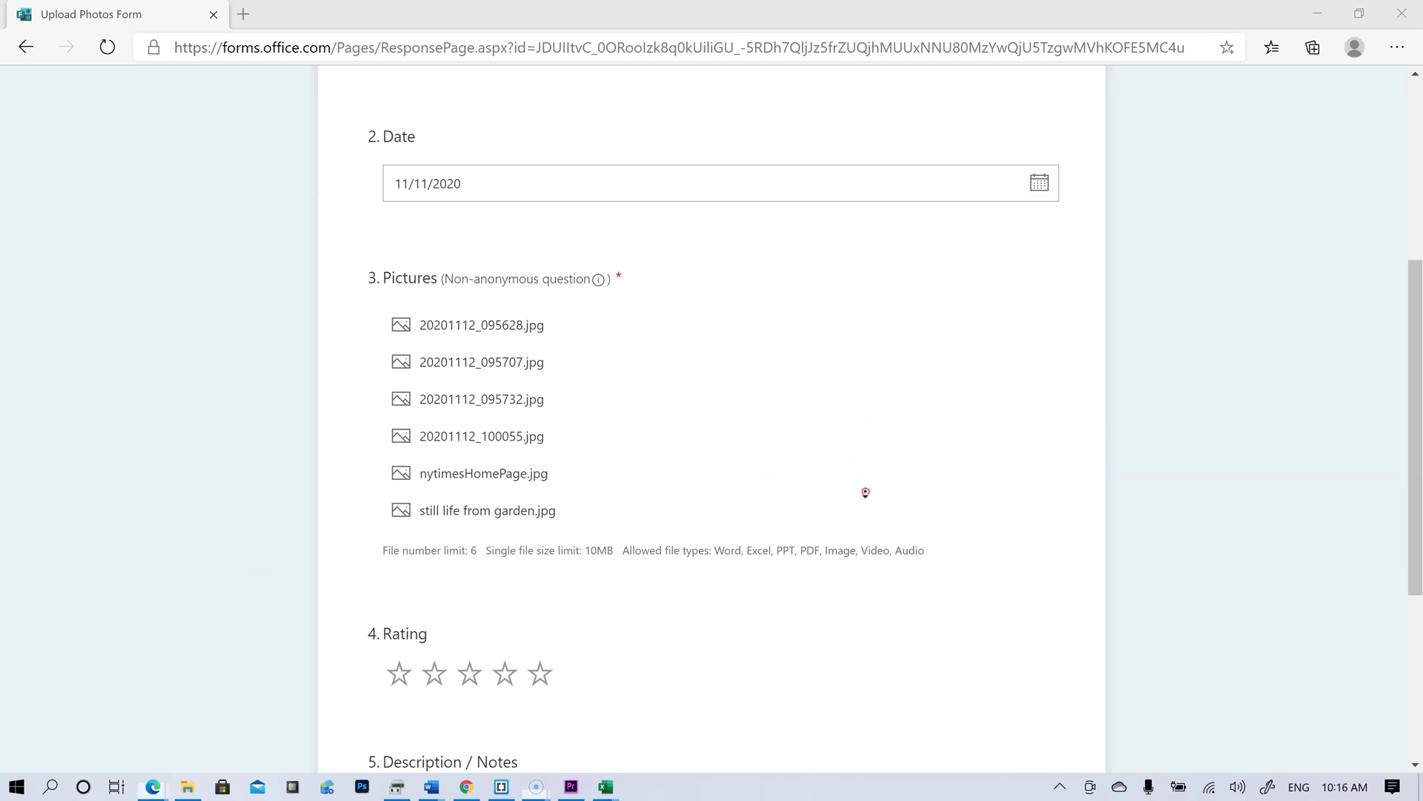
# Rate the form four stars, write 'Ju' in Description / Notes, and submit the response.
pyautogui.click(865, 497)
pyautogui.scroll(-3, 860, 534)
pyautogui.click(506, 421)
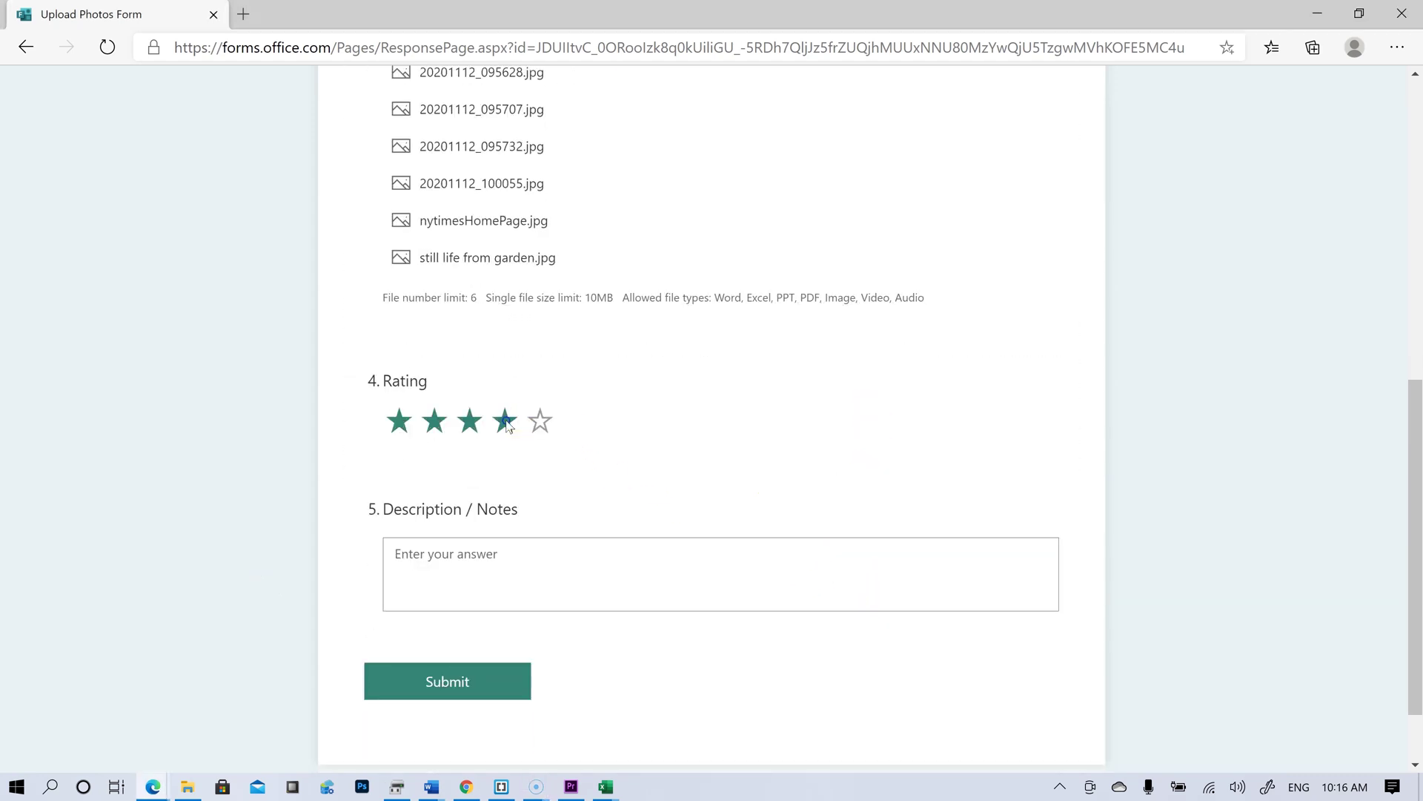
pyautogui.click(499, 554)
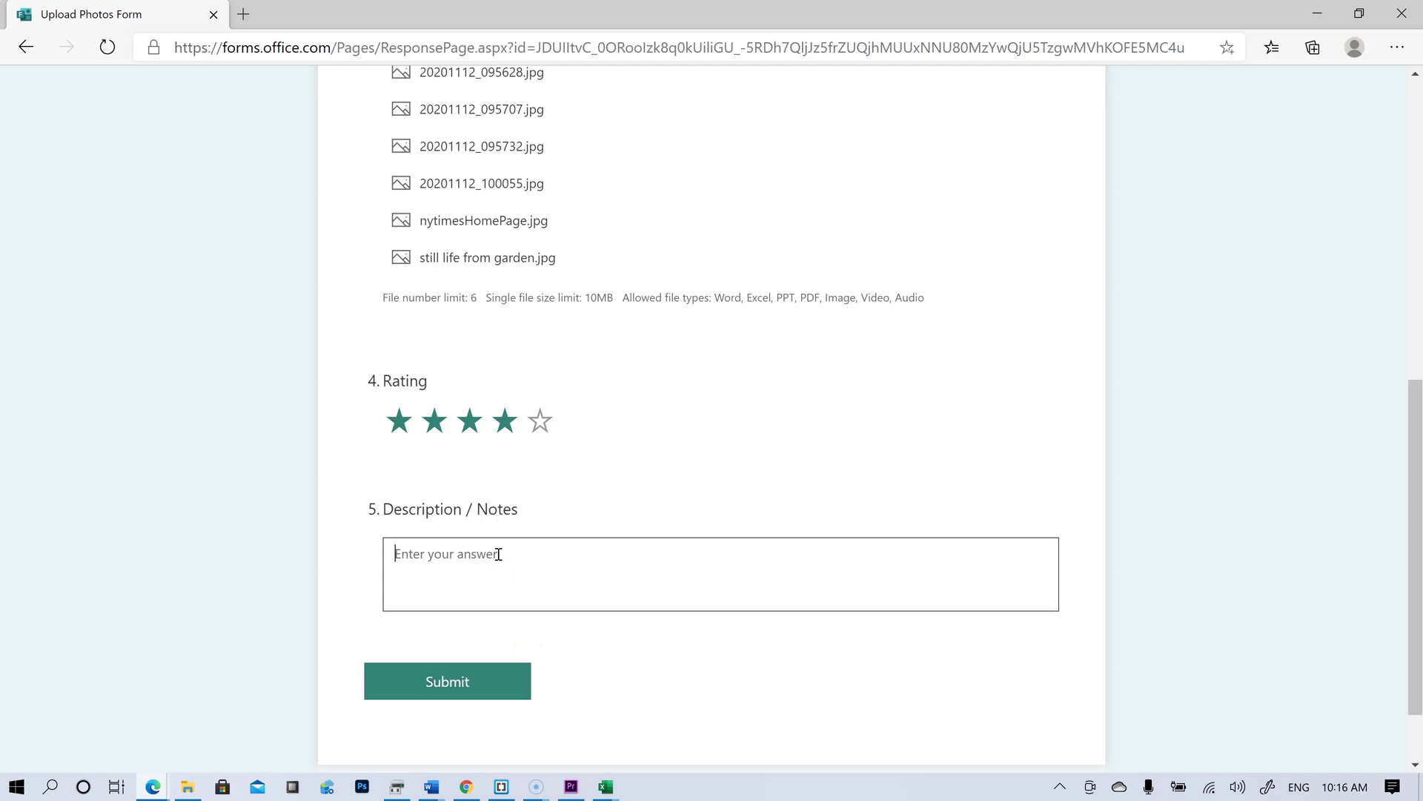
pyautogui.write('J')
pyautogui.press('BackSpace')
pyautogui.write('Ju')
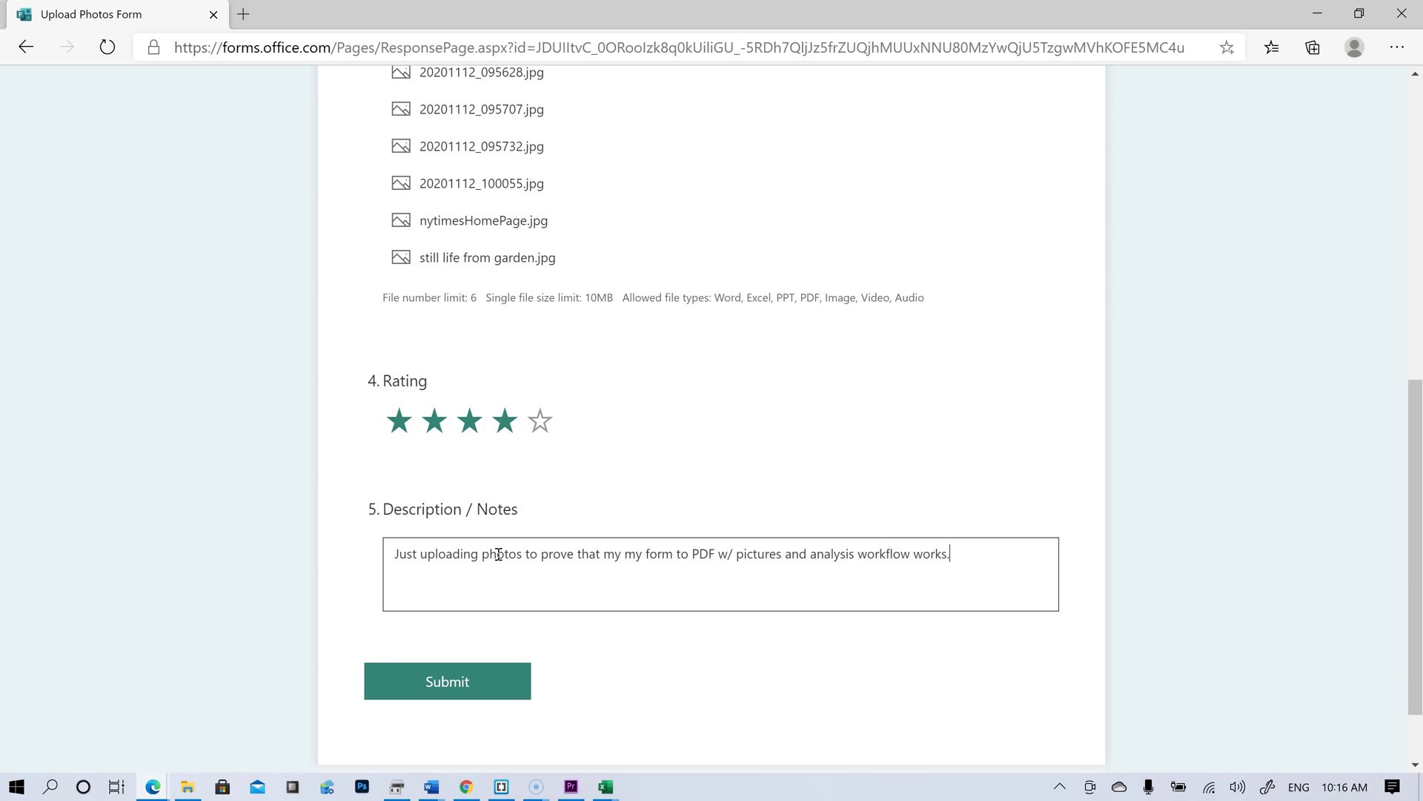
pyautogui.click(486, 676)
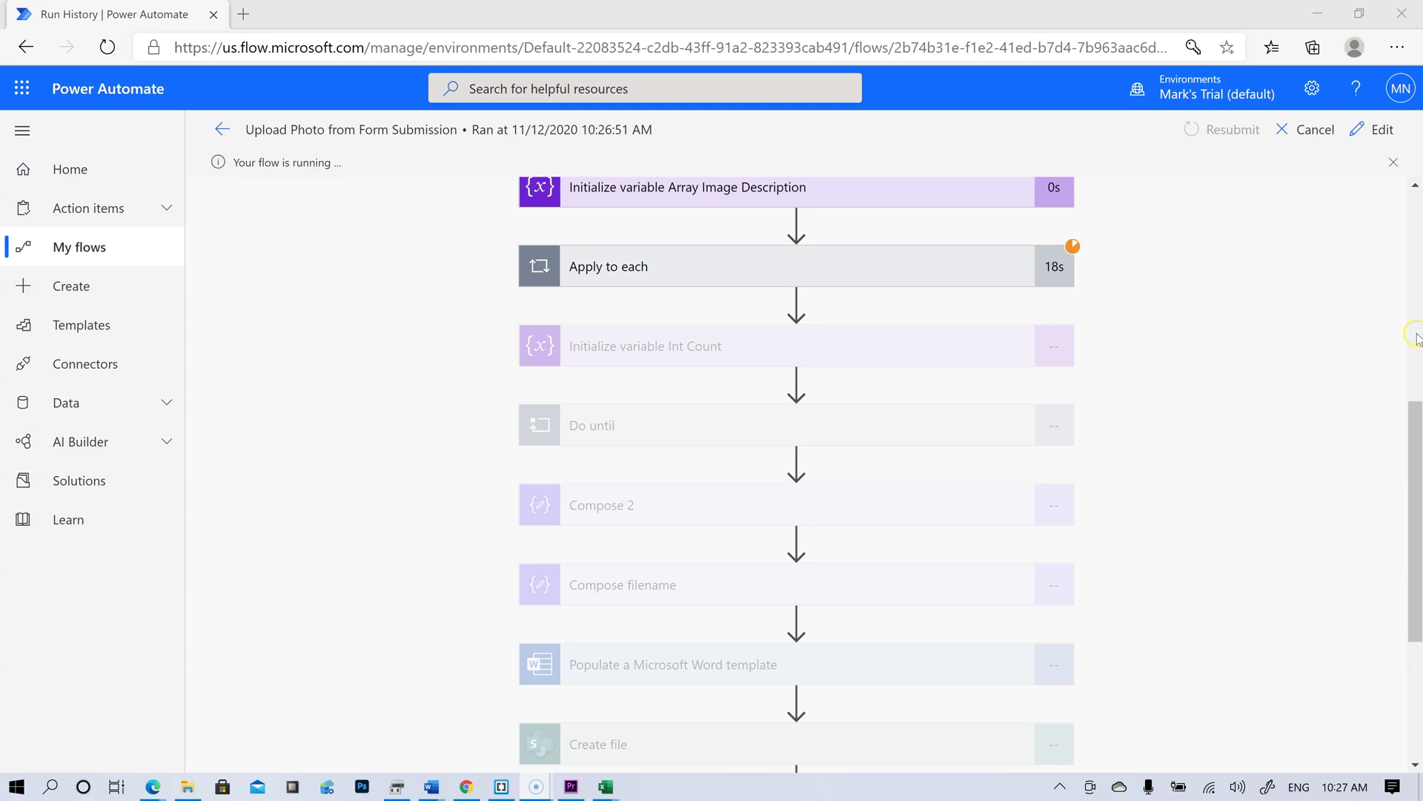
# Inspect the trigger and Get response details inputs and outputs in the flow run.
pyautogui.click(1416, 318)
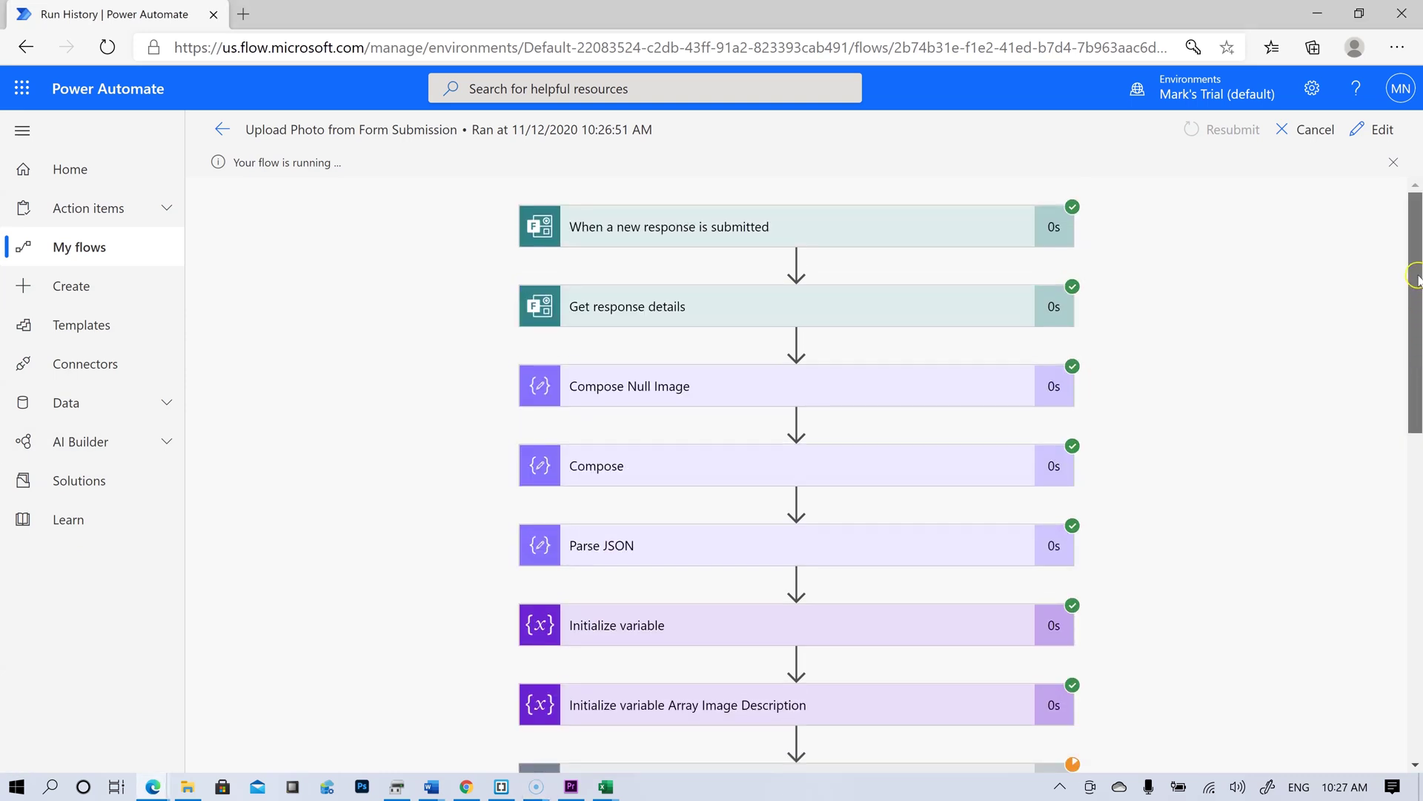
pyautogui.click(883, 231)
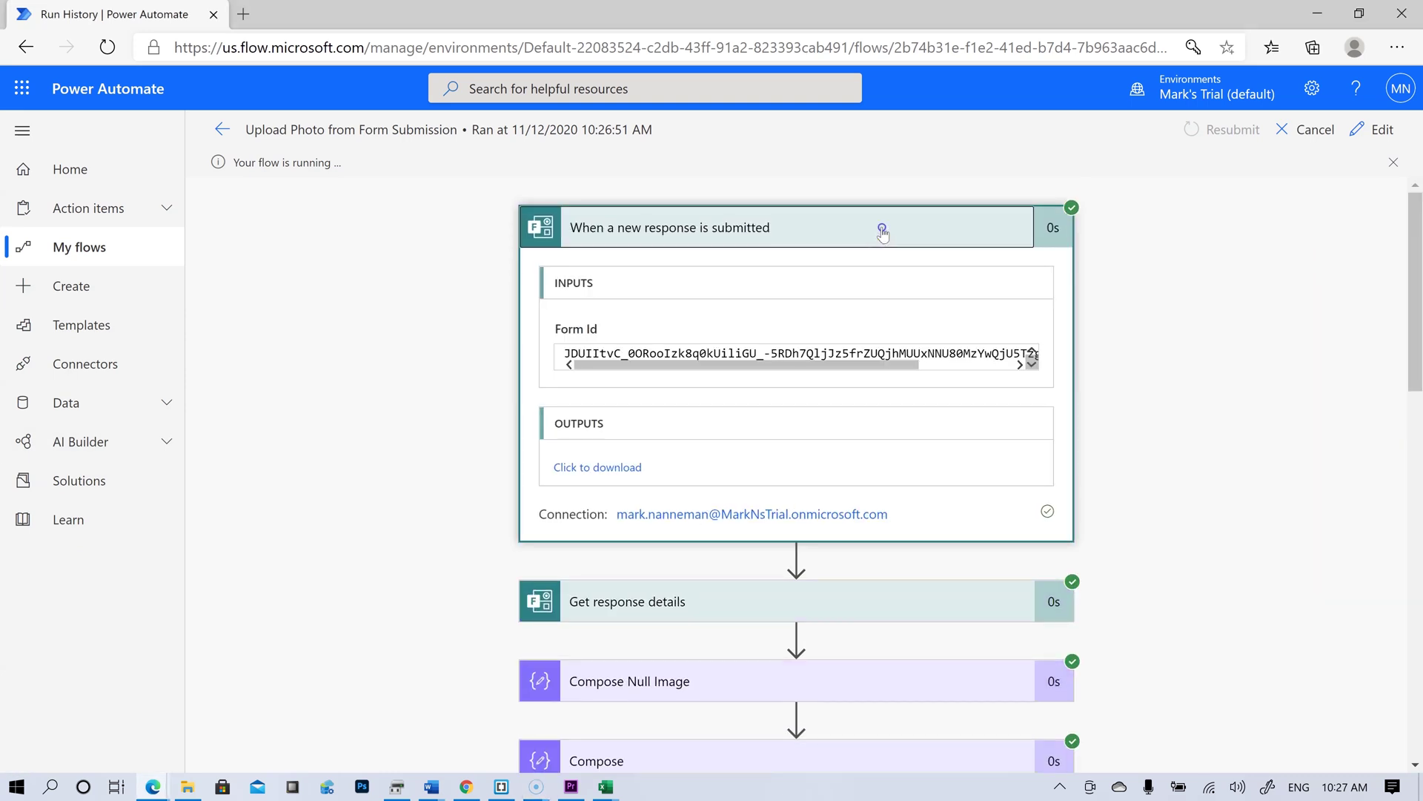
pyautogui.click(882, 231)
pyautogui.click(901, 308)
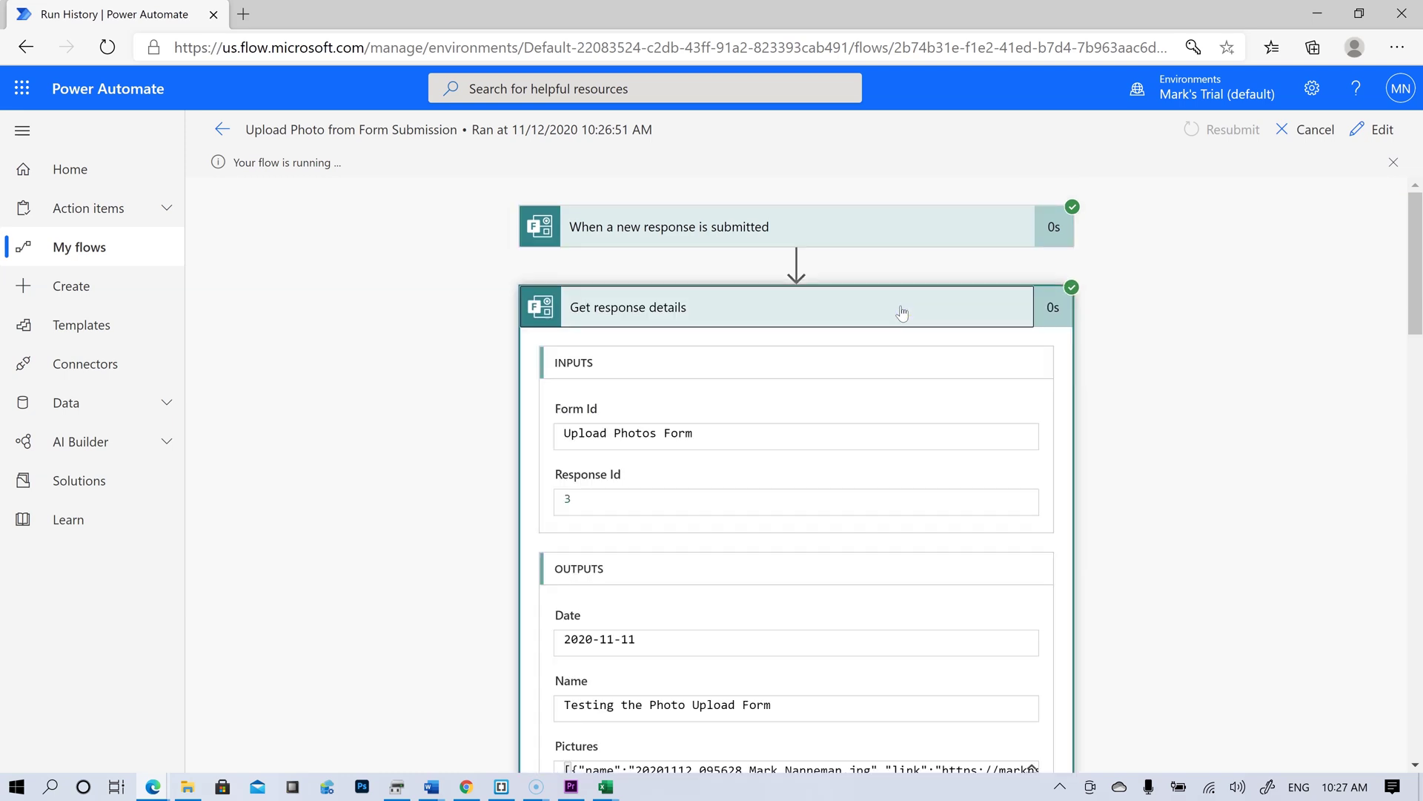
pyautogui.click(901, 309)
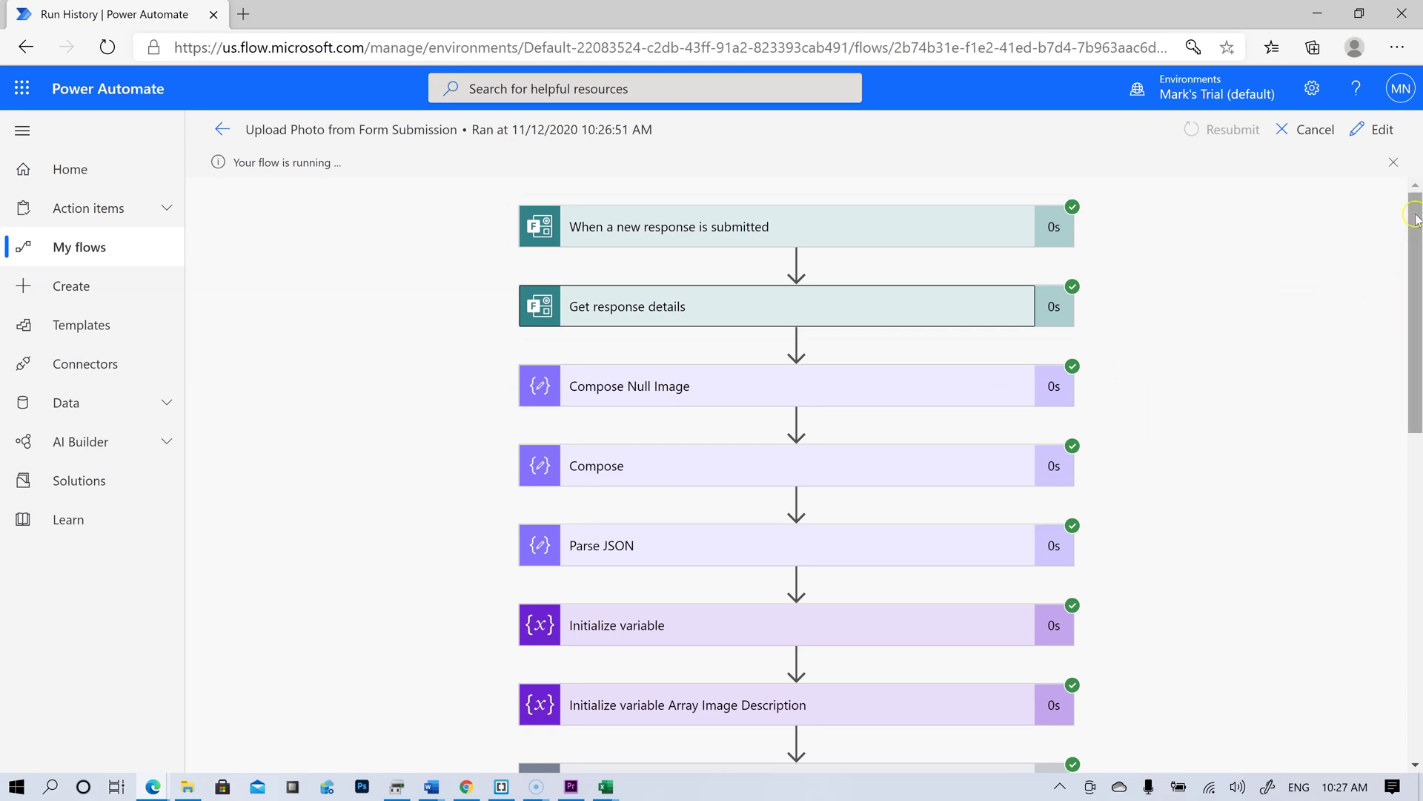
pyautogui.moveTo(1414, 219); pyautogui.dragTo(1420, 401)
# Expand Apply to each and follow its image-analysis steps until Create file 2 completes.
pyautogui.click(902, 384)
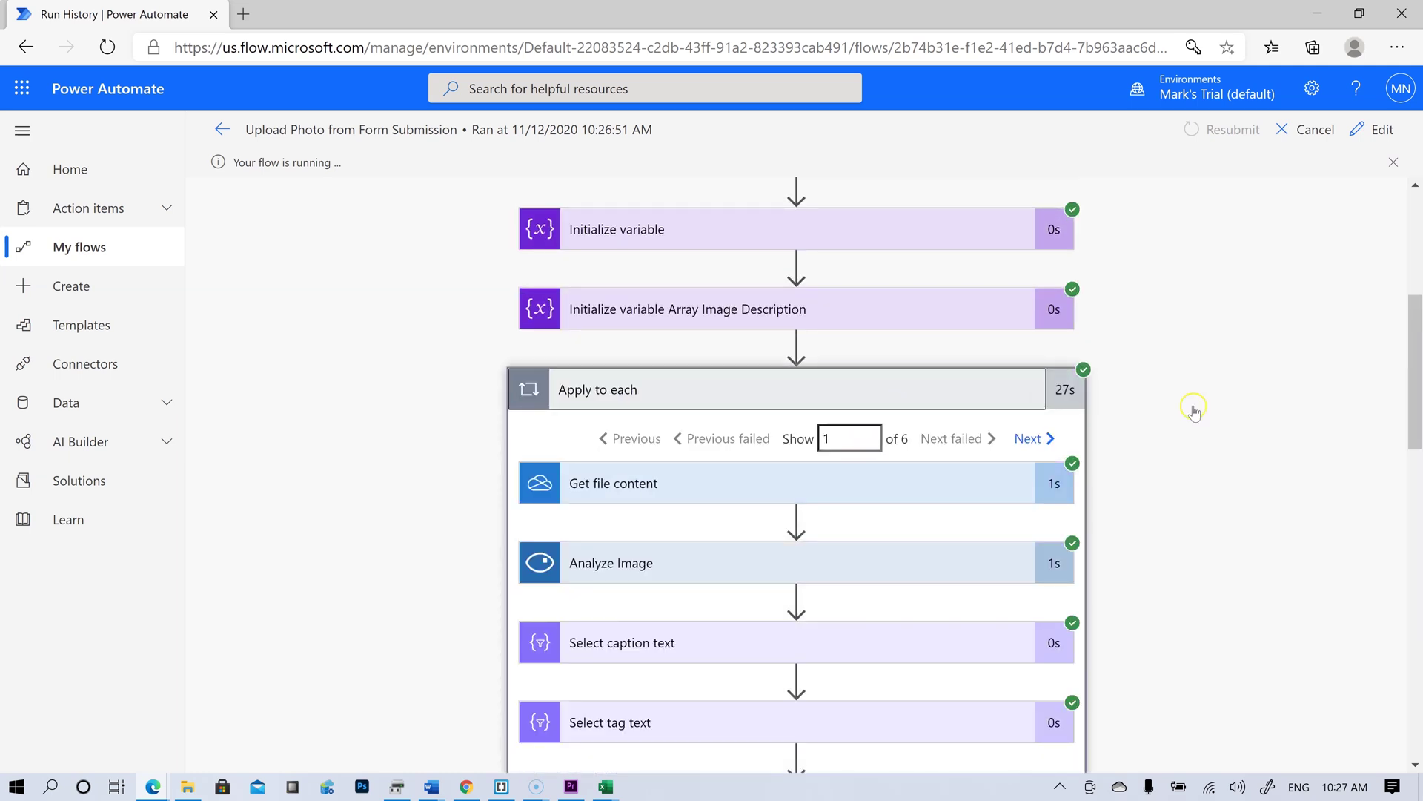
pyautogui.moveTo(1417, 310); pyautogui.dragTo(1419, 407)
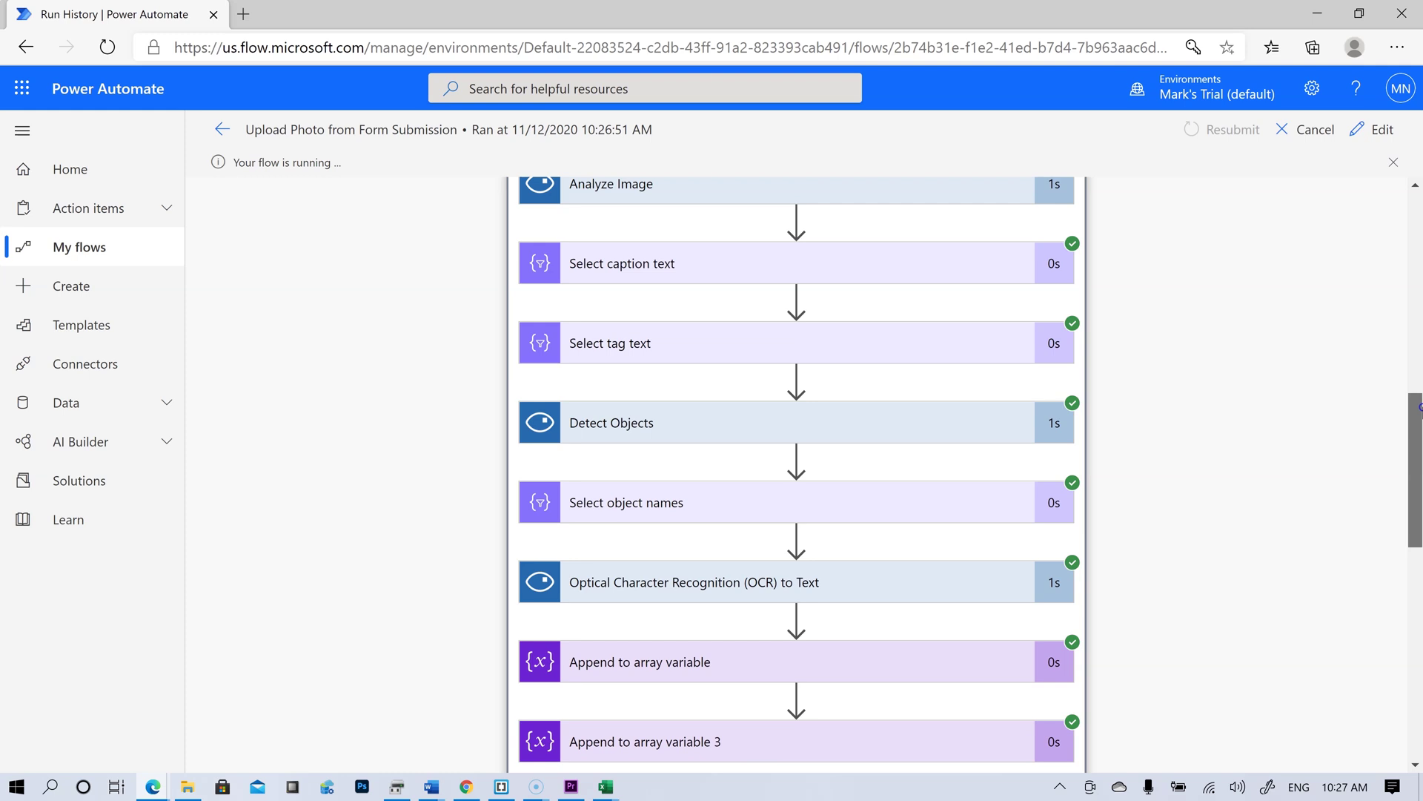
pyautogui.moveTo(1419, 407); pyautogui.dragTo(1419, 495)
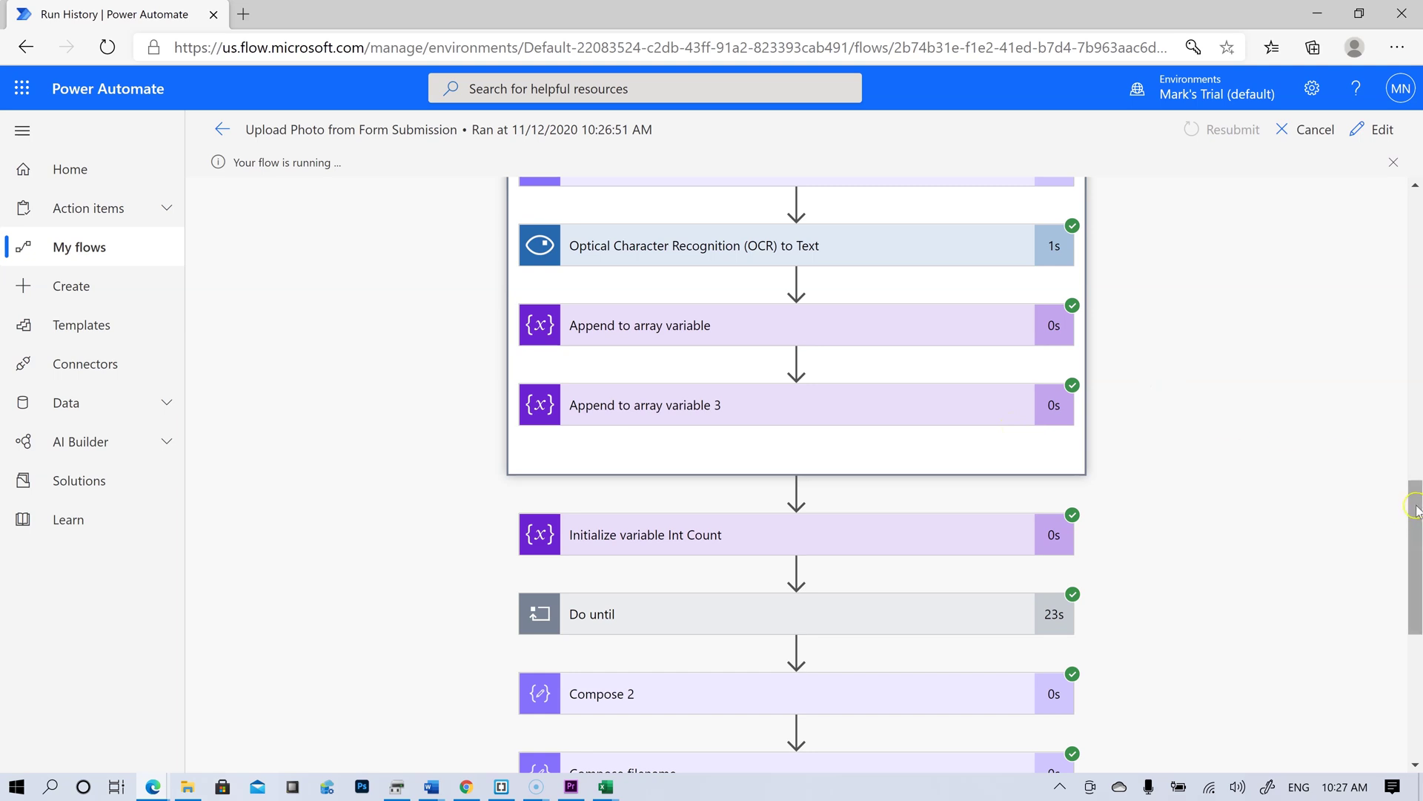
pyautogui.moveTo(1416, 496); pyautogui.dragTo(1399, 639)
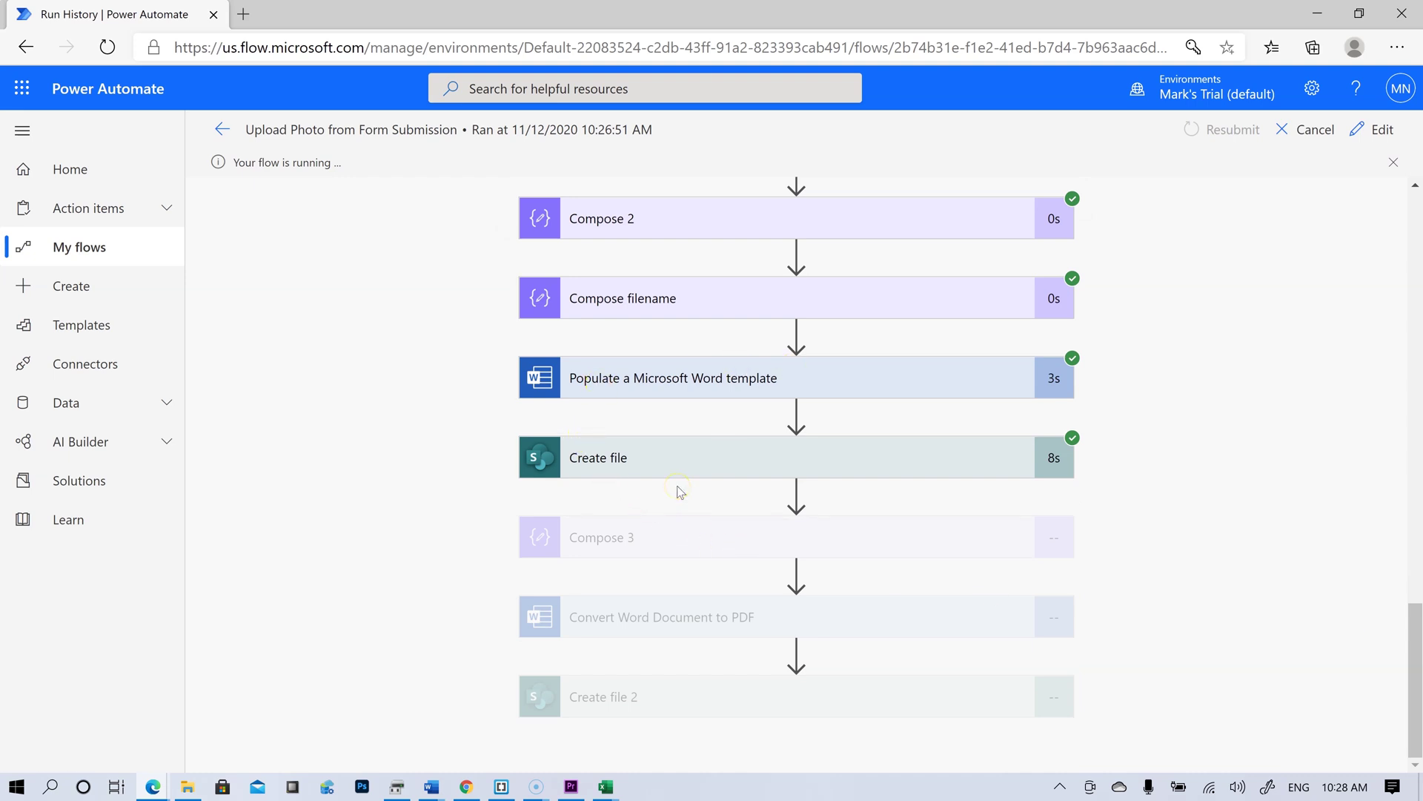
pyautogui.click(631, 480)
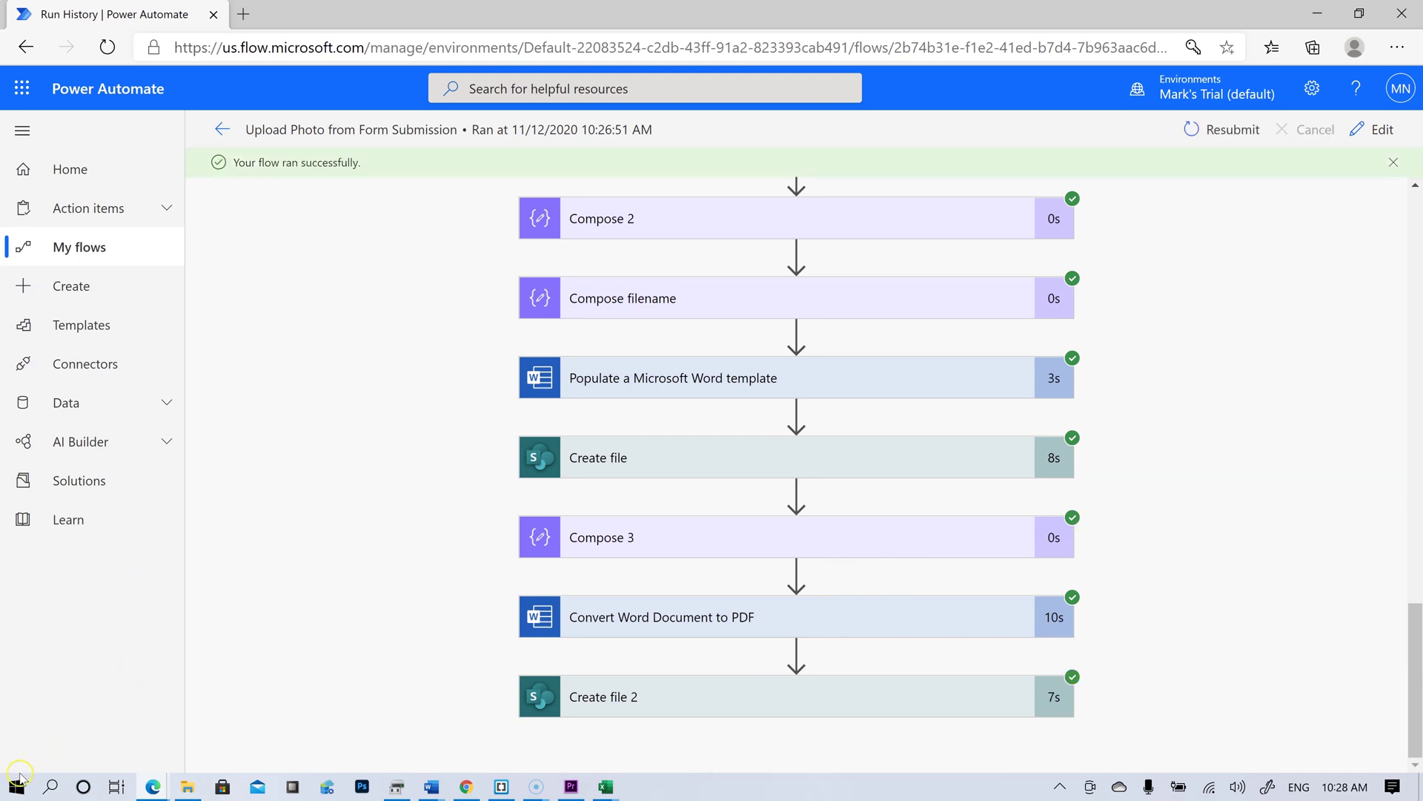
# Switch to the SharePoint PDFs library and go to the Photo Submission Form No. (3) PDF.
pyautogui.hotkey('alt', 'Tab')
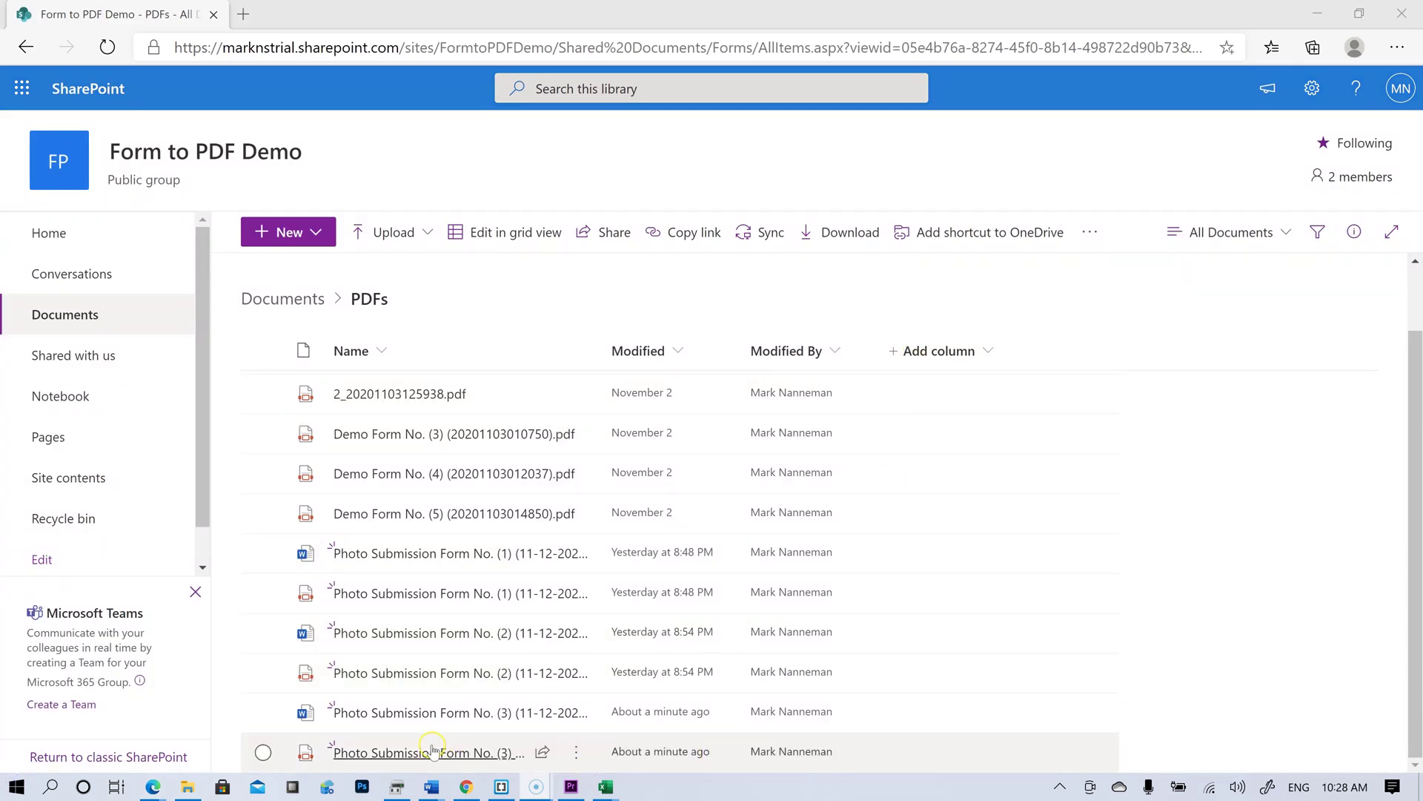
pyautogui.moveTo(433, 751)
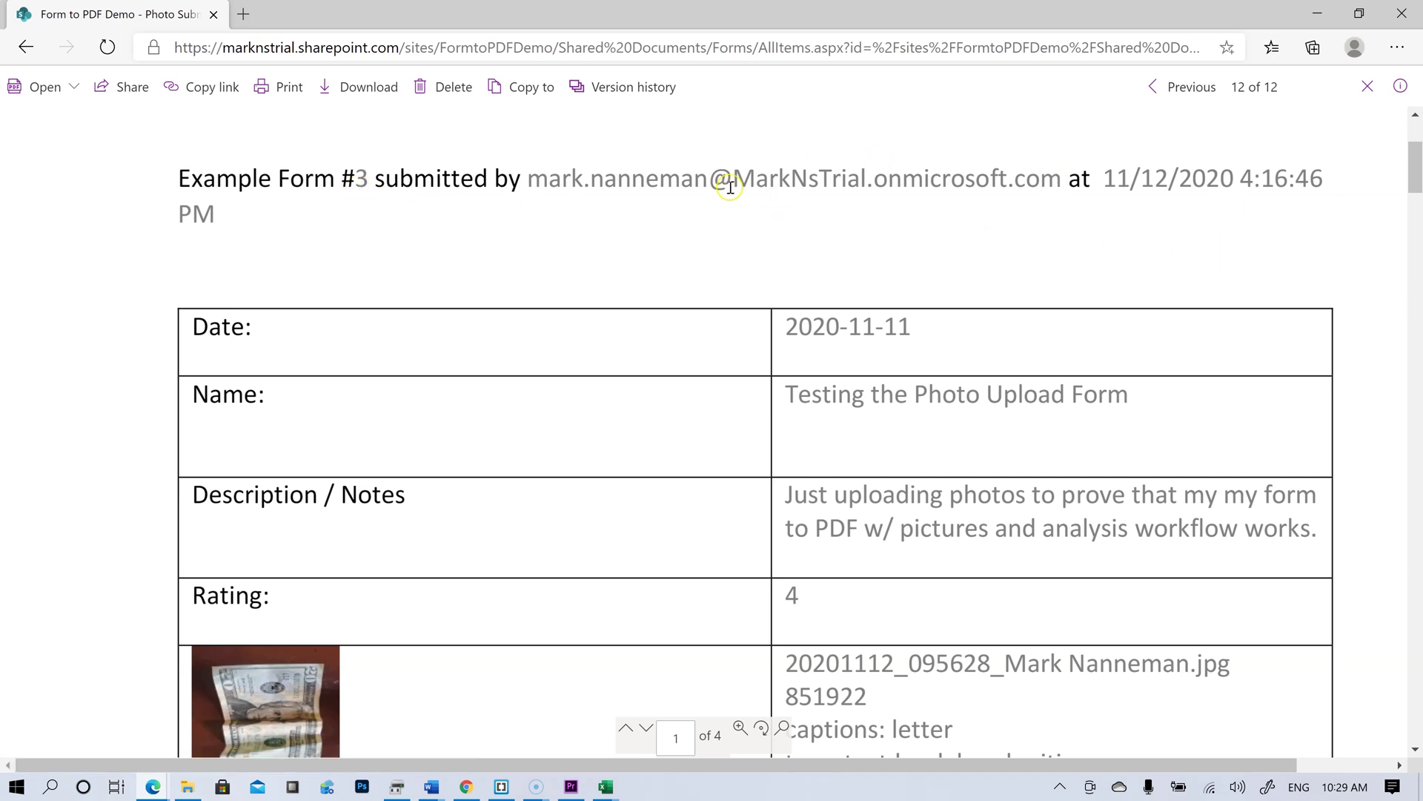
pyautogui.doubleClick(770, 181)
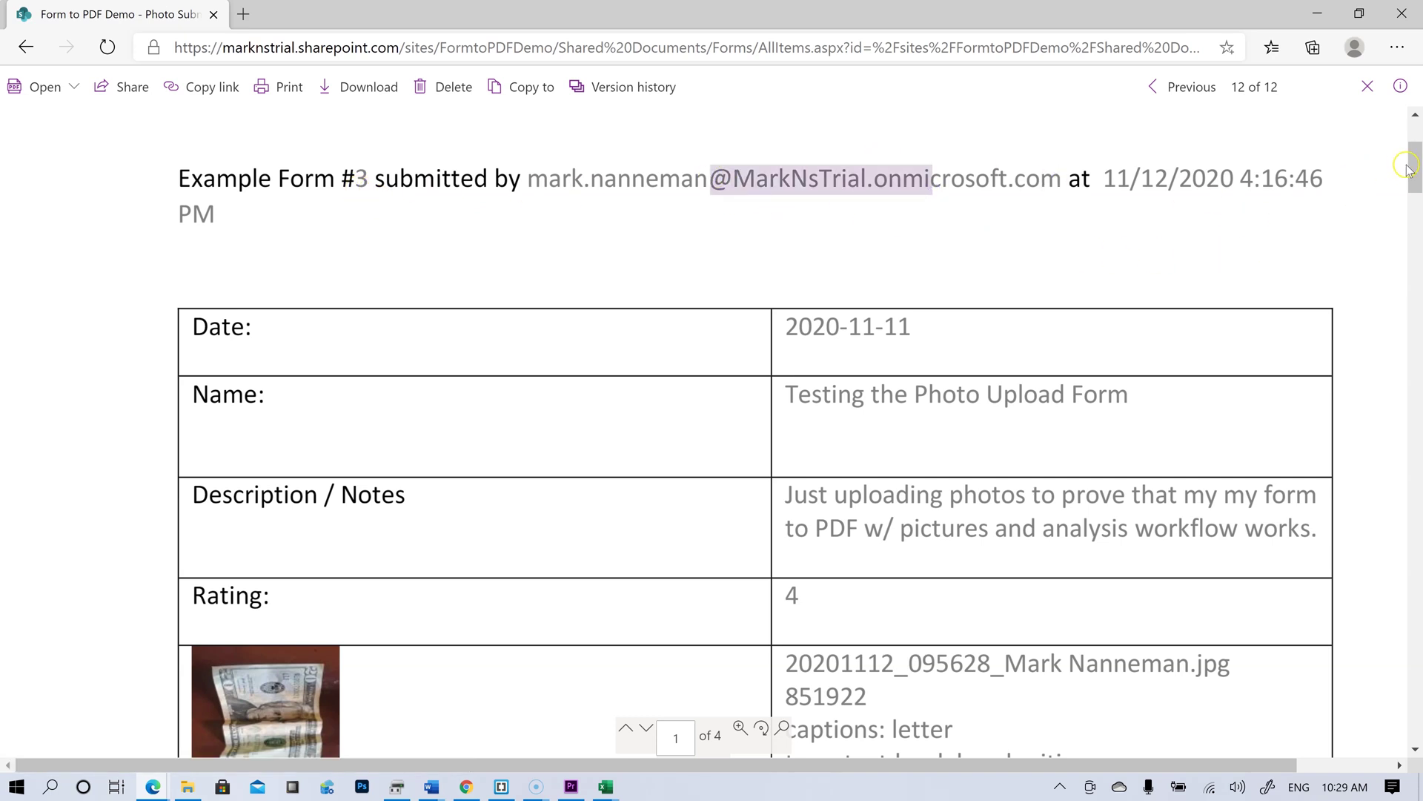
pyautogui.scroll(-3, 1412, 165)
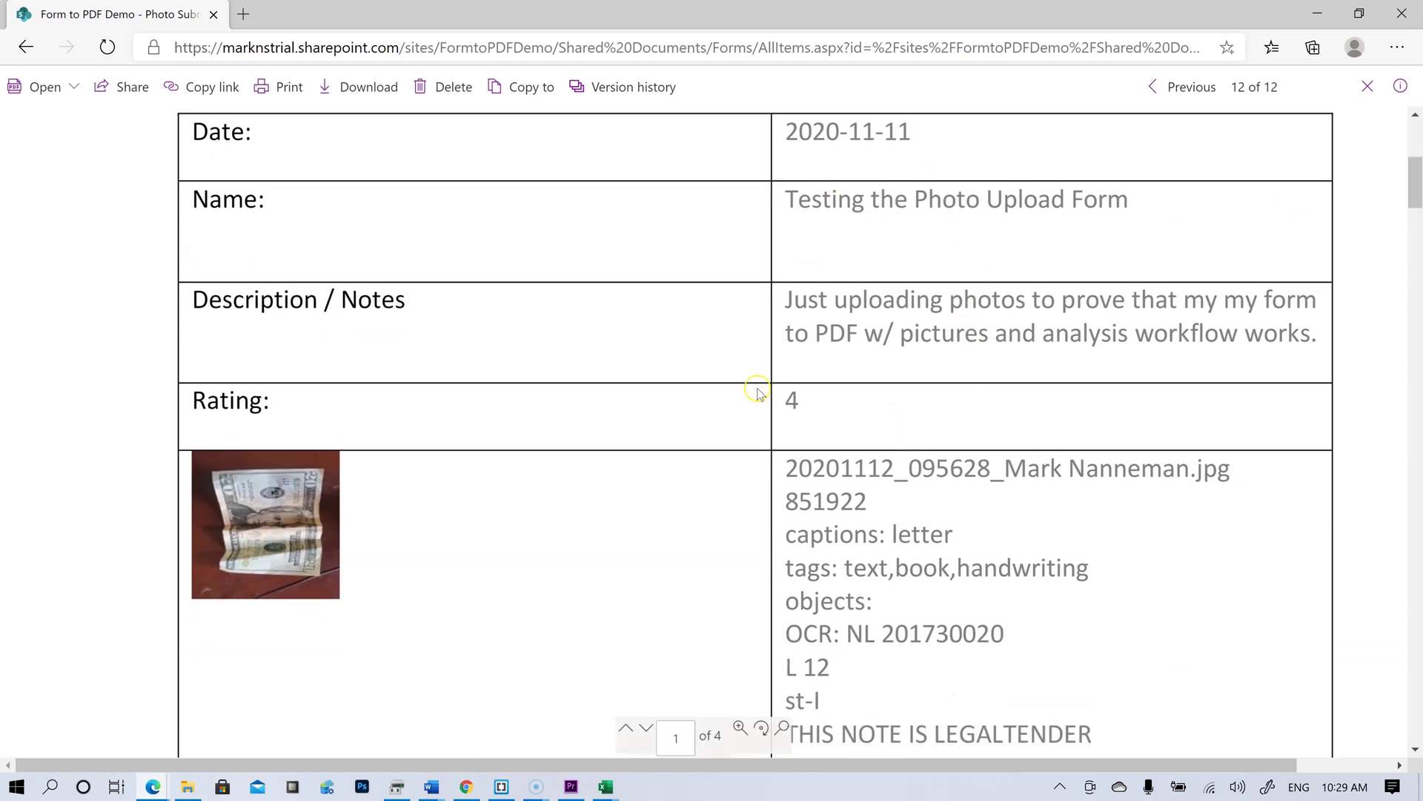
pyautogui.scroll(-2, 1418, 181)
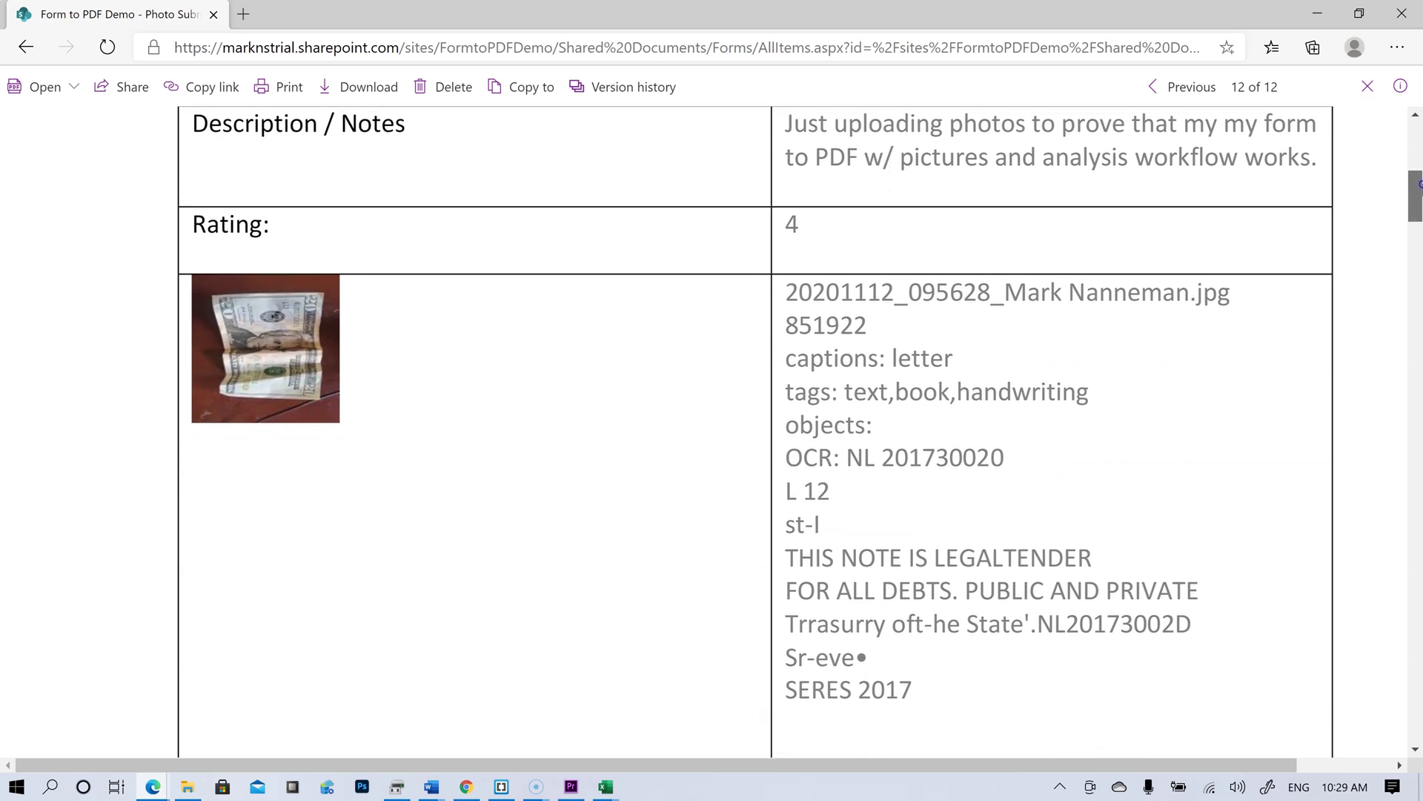
pyautogui.tripleClick(811, 298)
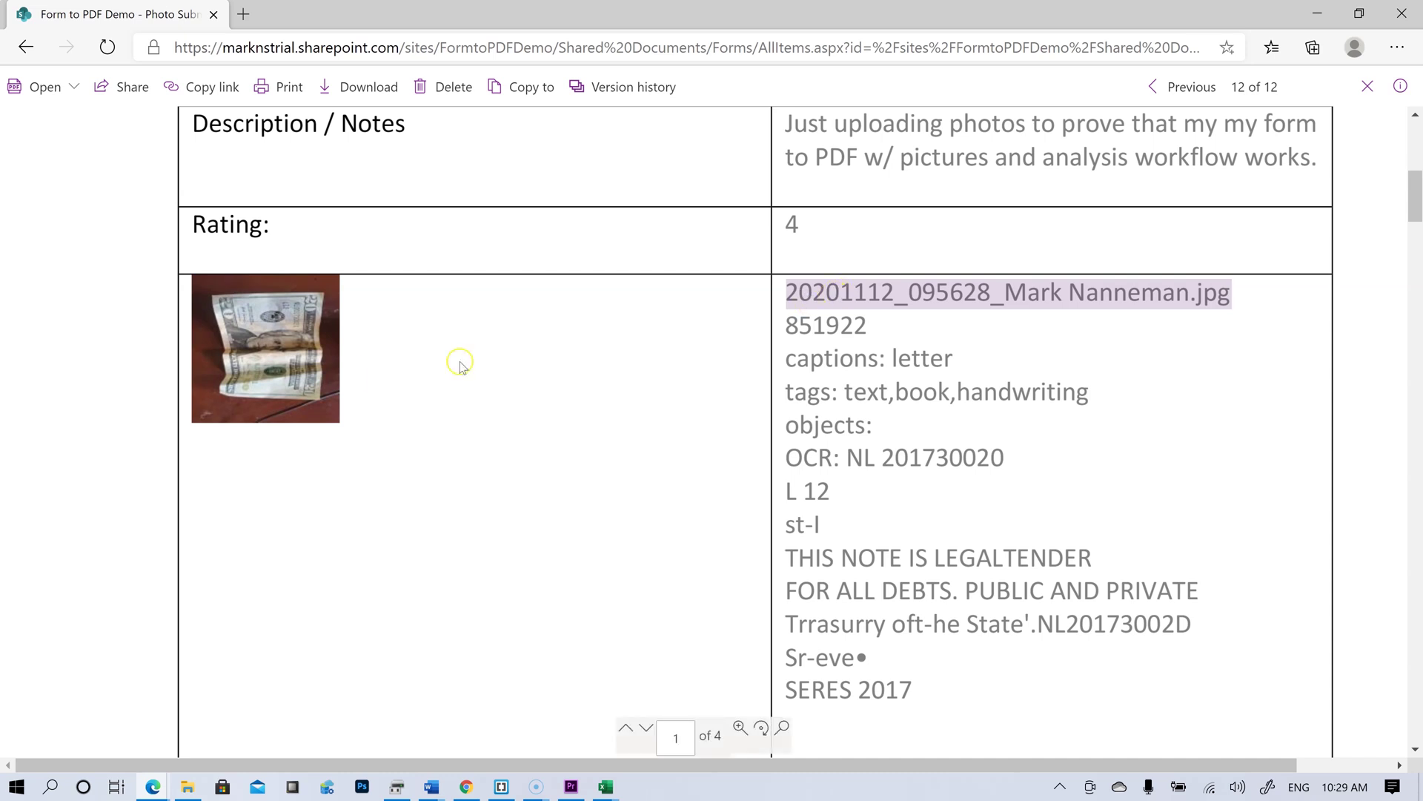
pyautogui.moveTo(819, 319); pyautogui.dragTo(867, 318)
pyautogui.click(869, 321)
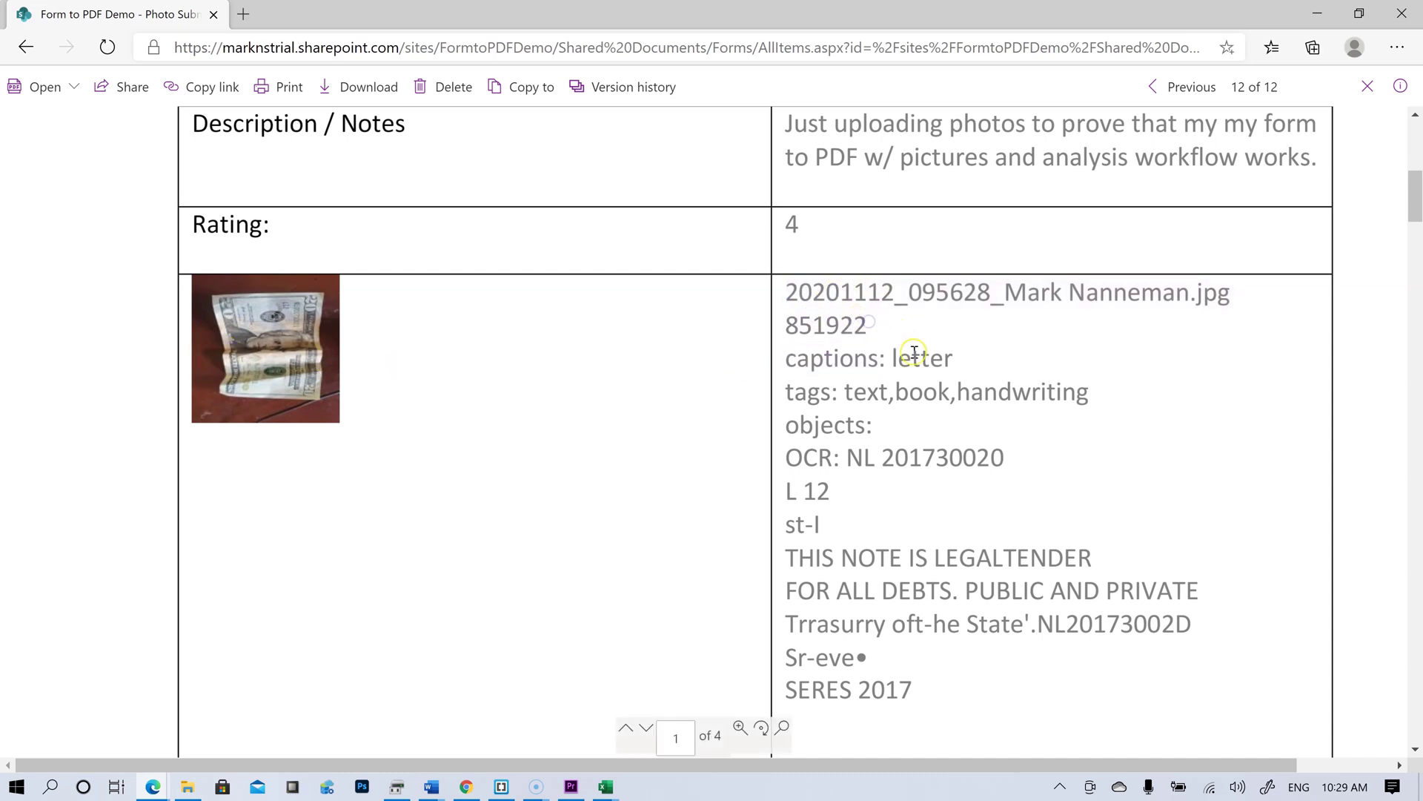
pyautogui.click(791, 362)
pyautogui.moveTo(790, 361); pyautogui.dragTo(938, 351)
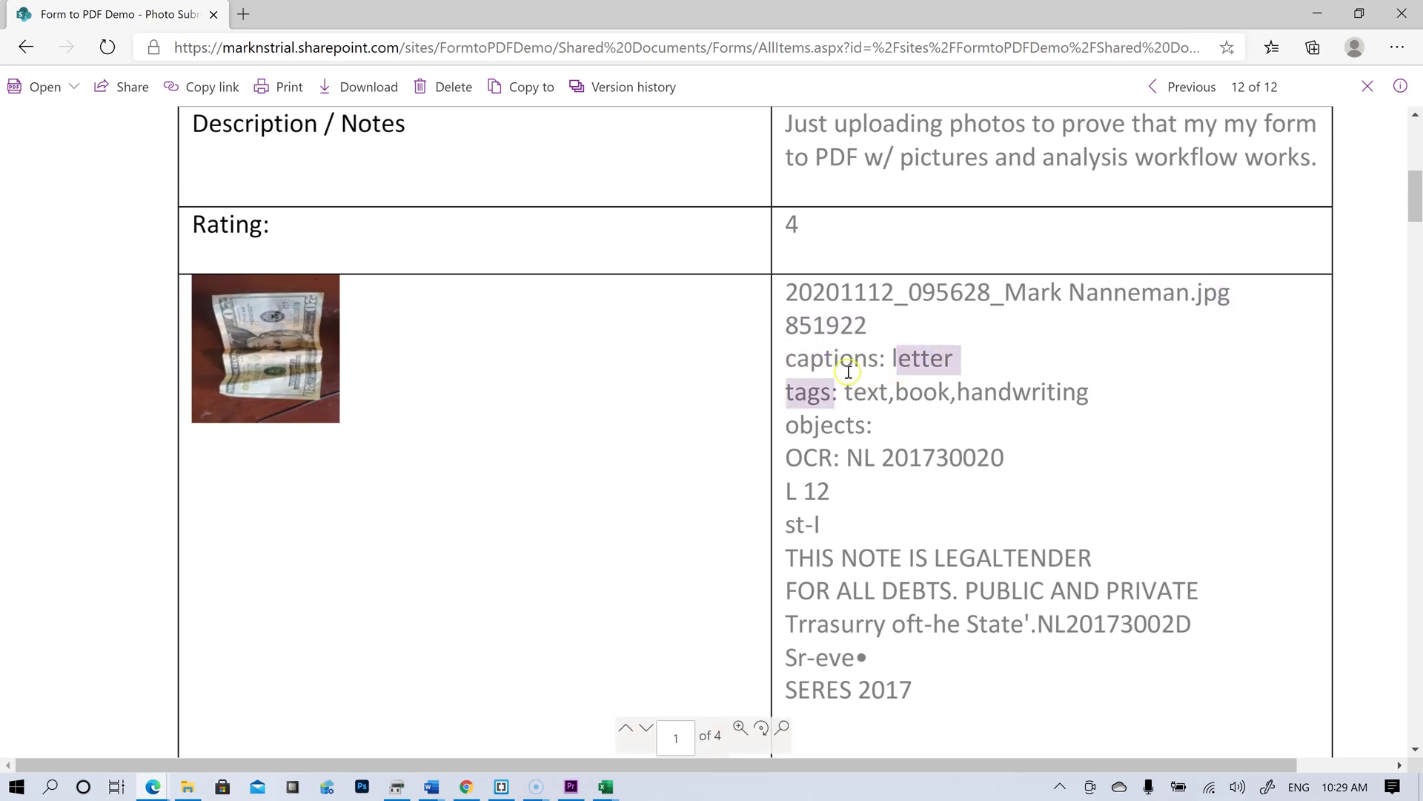
pyautogui.click(927, 358)
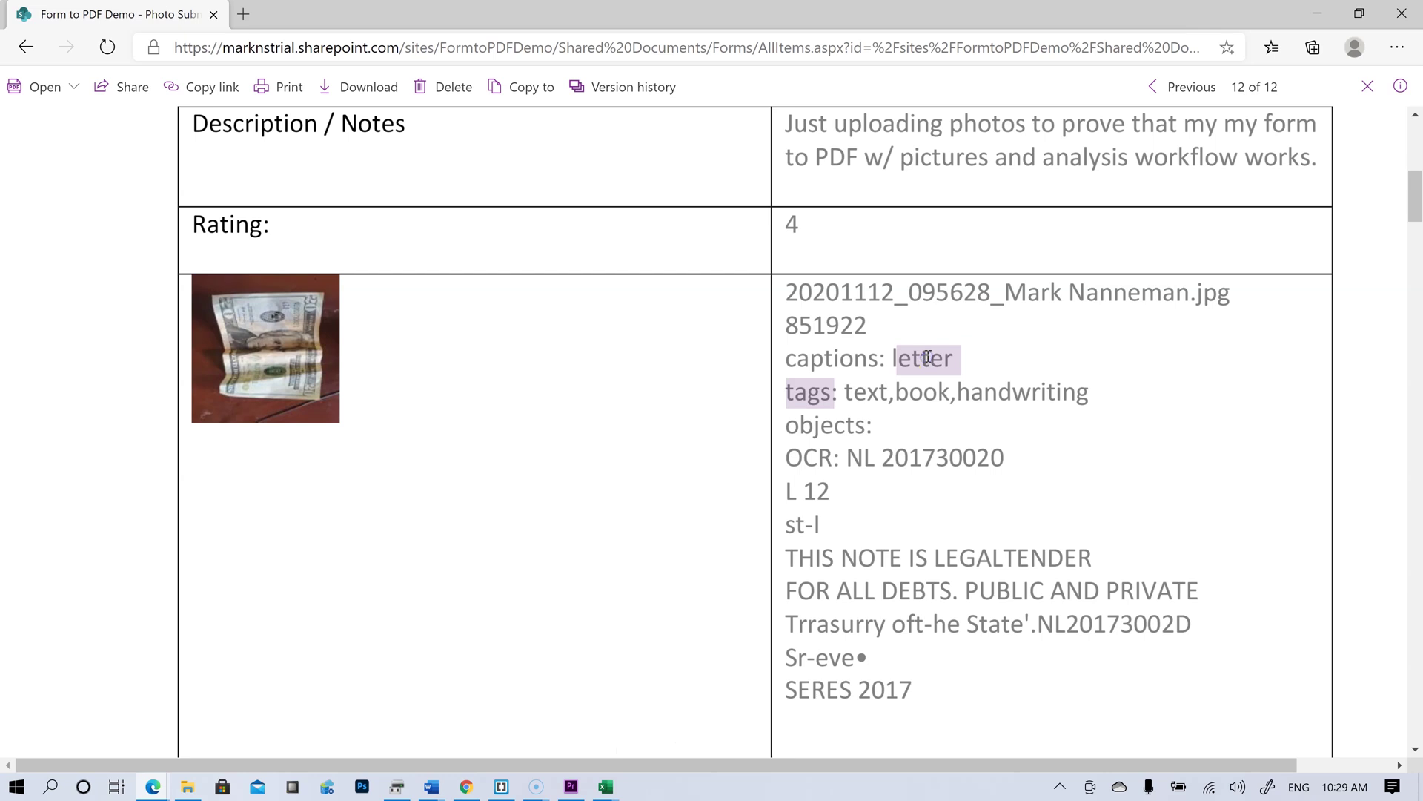
pyautogui.click(992, 319)
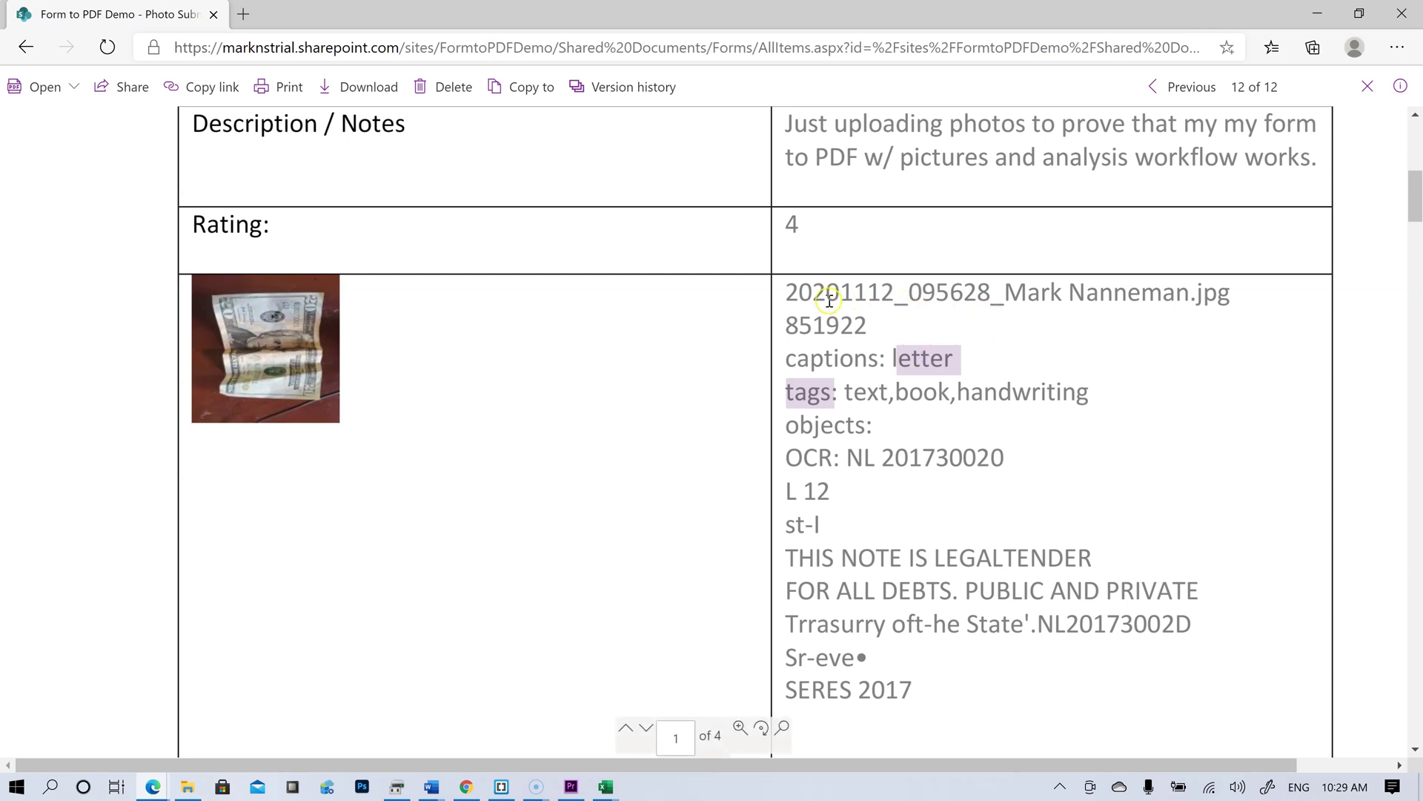
pyautogui.click(820, 390)
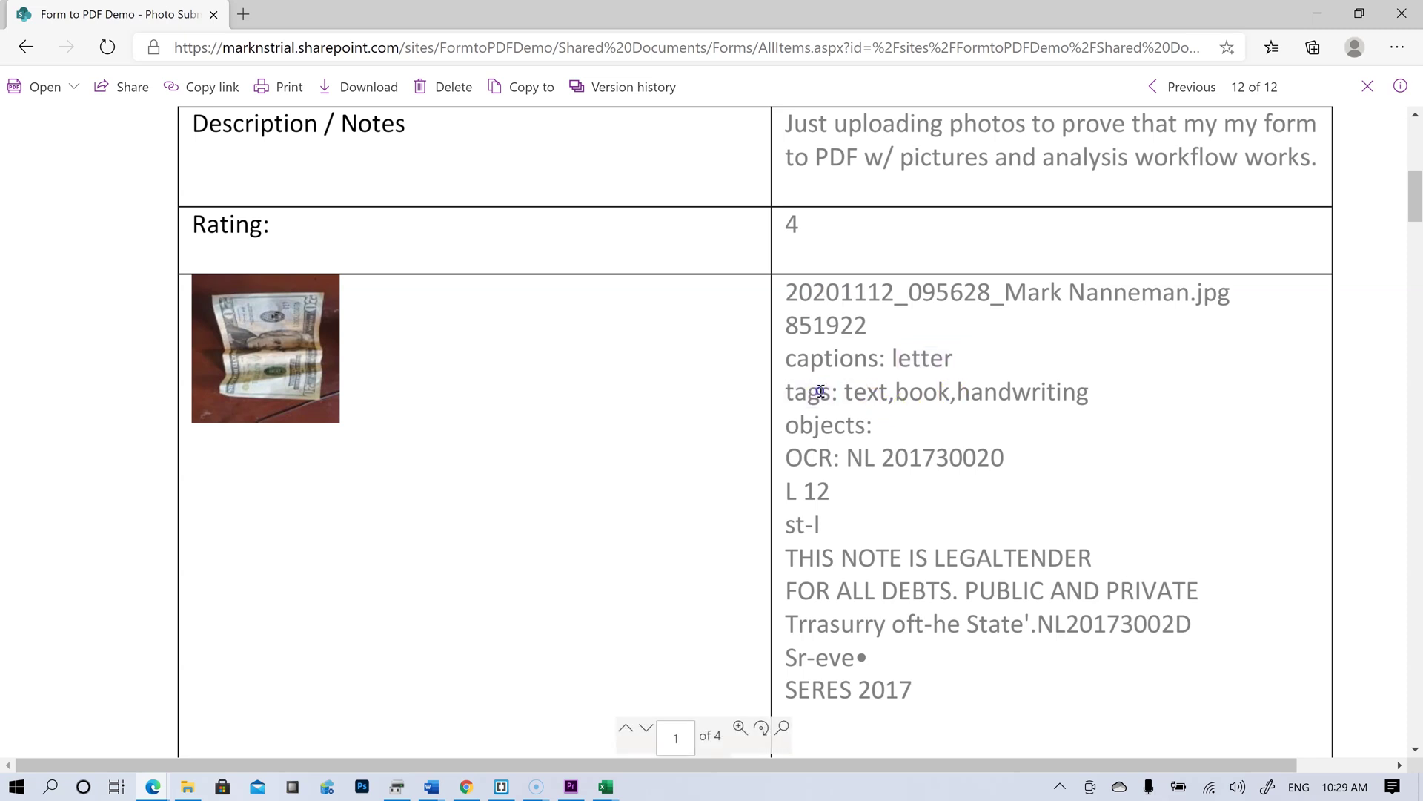
pyautogui.doubleClick(877, 391)
pyautogui.click(443, 445)
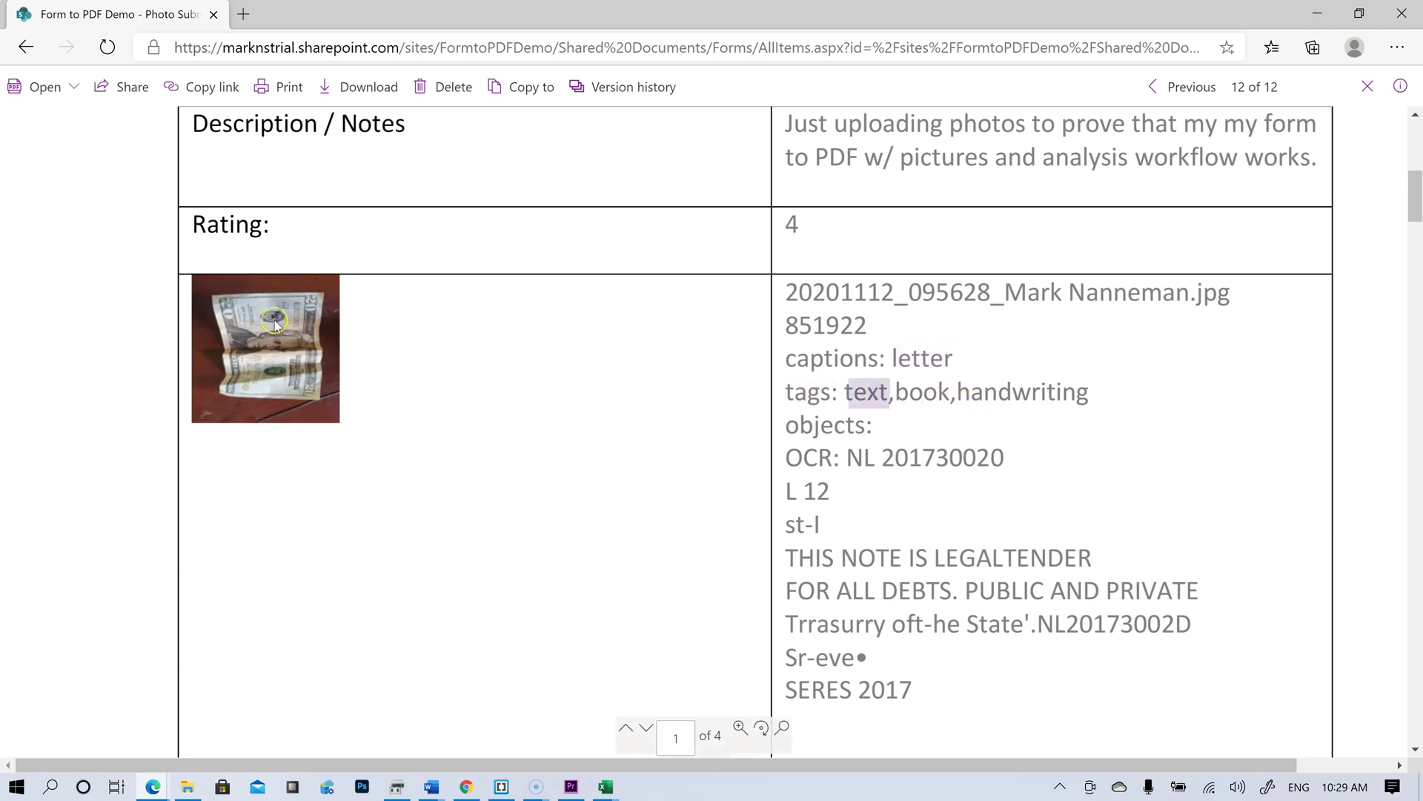
pyautogui.click(993, 385)
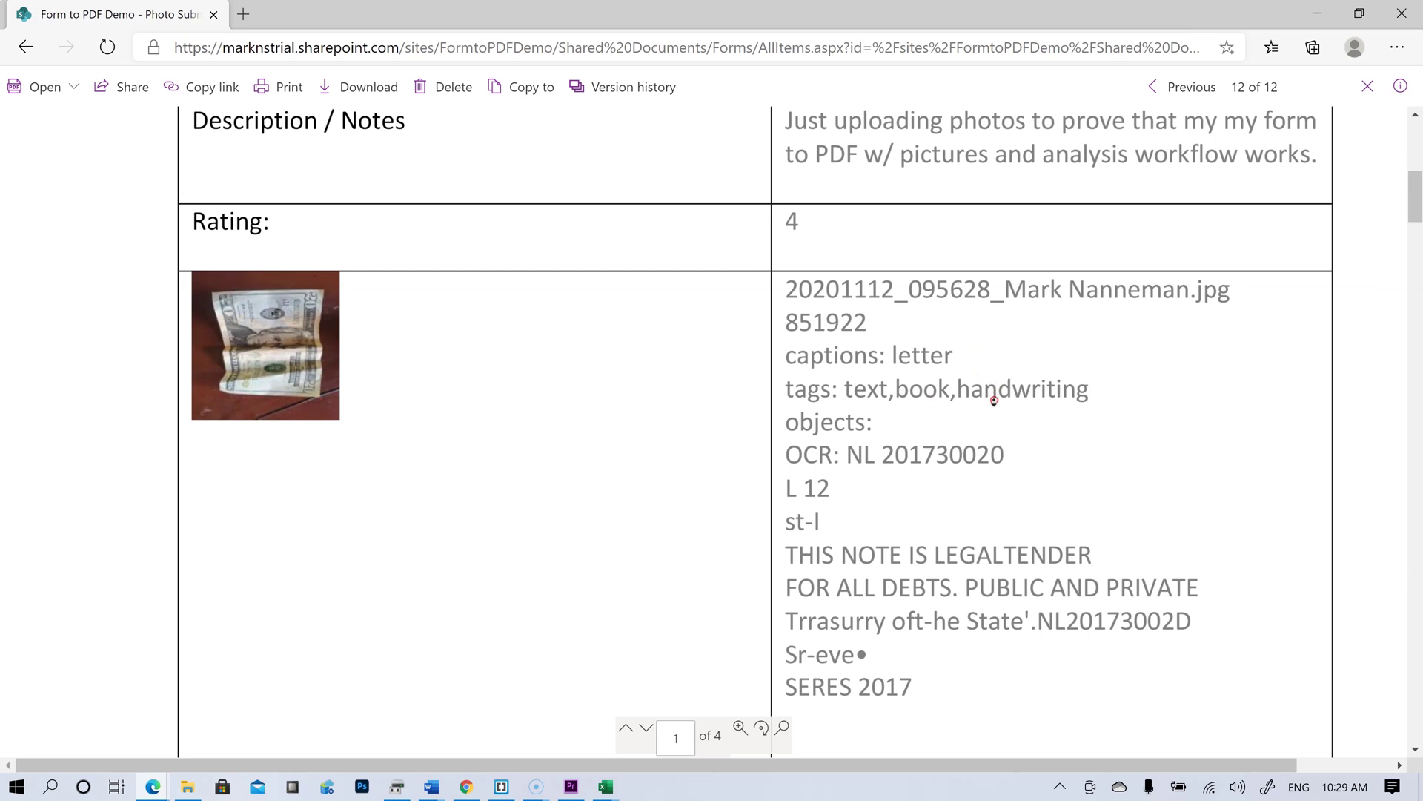
pyautogui.scroll(-2, 992, 413)
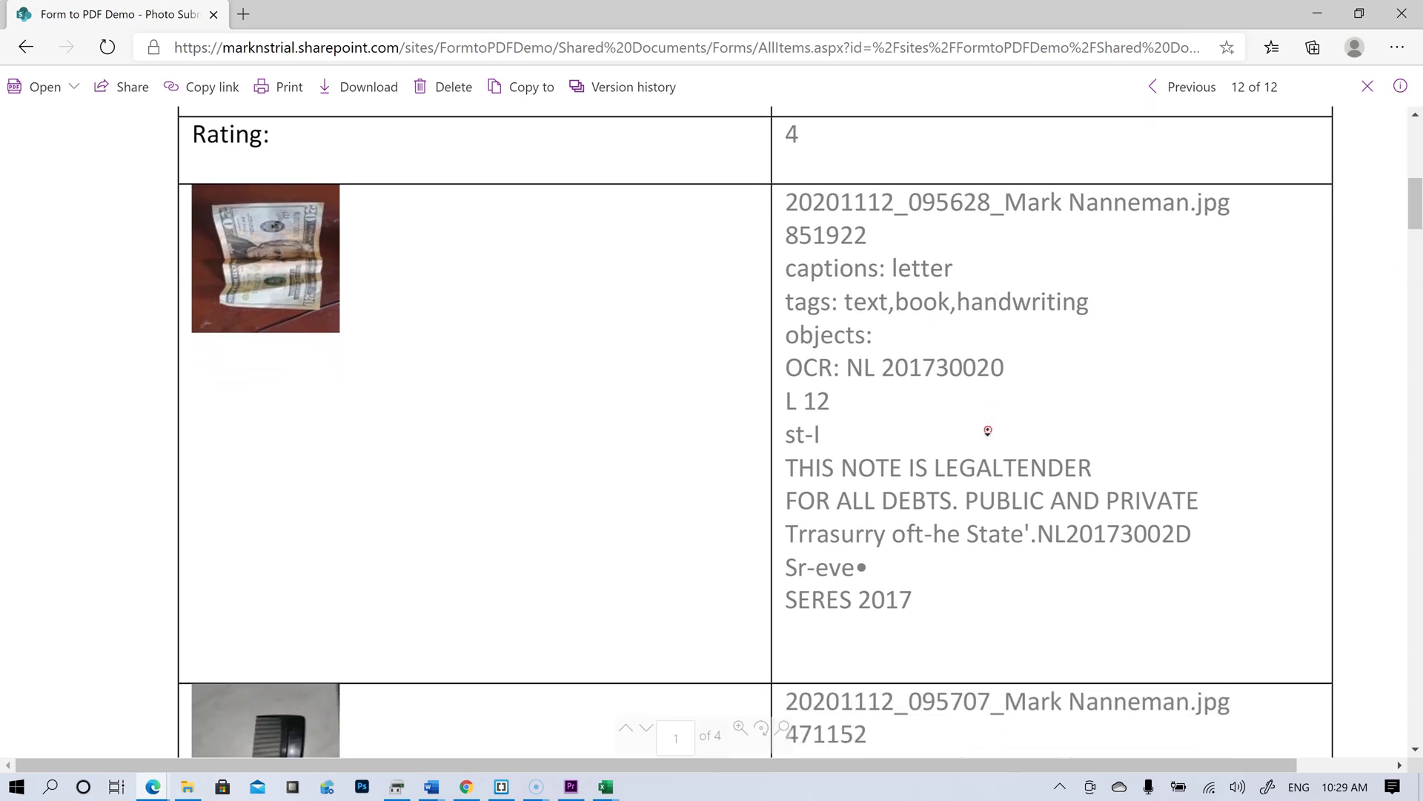
pyautogui.moveTo(851, 359); pyautogui.dragTo(979, 458)
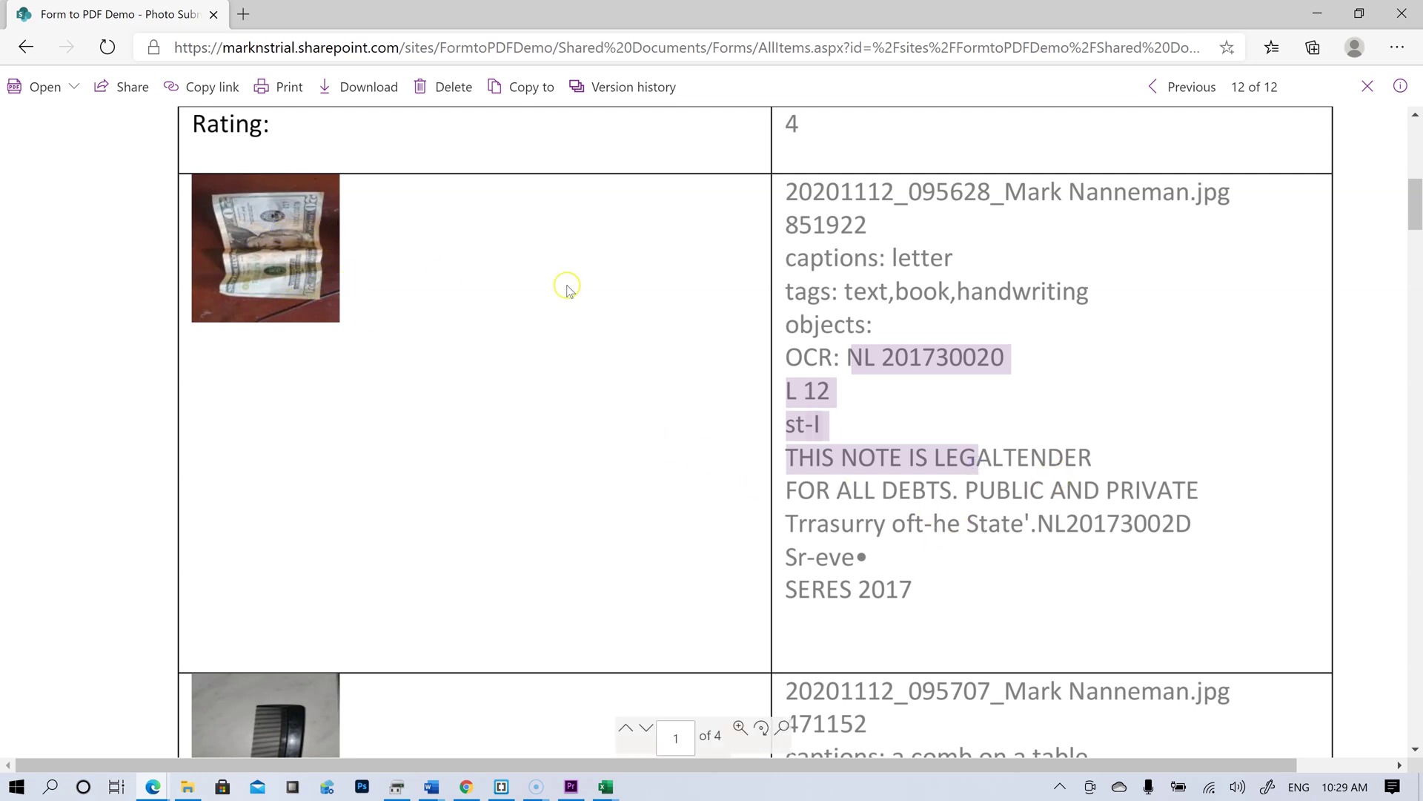
pyautogui.tripleClick(908, 460)
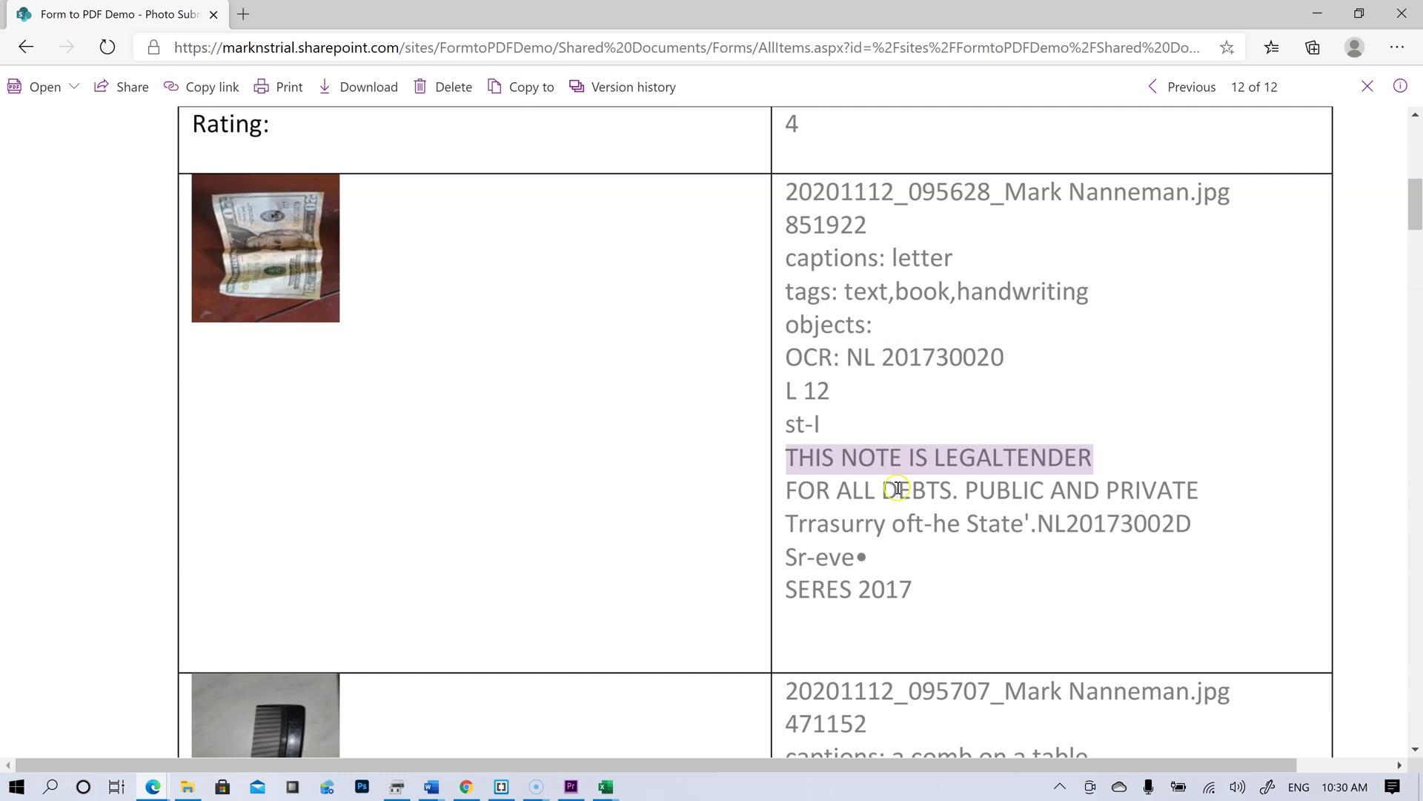
pyautogui.doubleClick(898, 488)
pyautogui.click(1058, 439)
pyautogui.scroll(-1, 1054, 490)
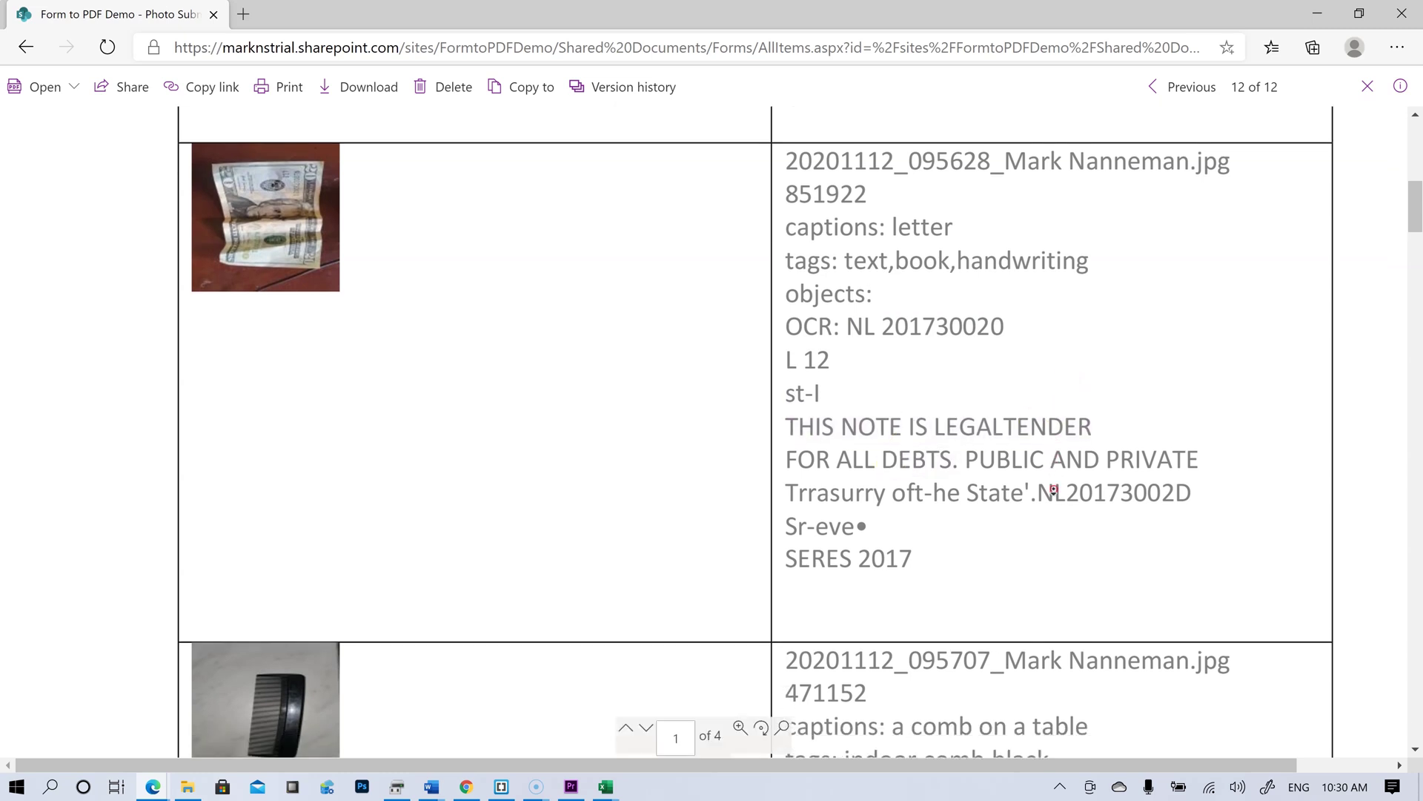
pyautogui.scroll(-2, 1053, 490)
pyautogui.moveTo(788, 442); pyautogui.dragTo(944, 416)
pyautogui.click(944, 416)
pyautogui.scroll(-7, 1014, 324)
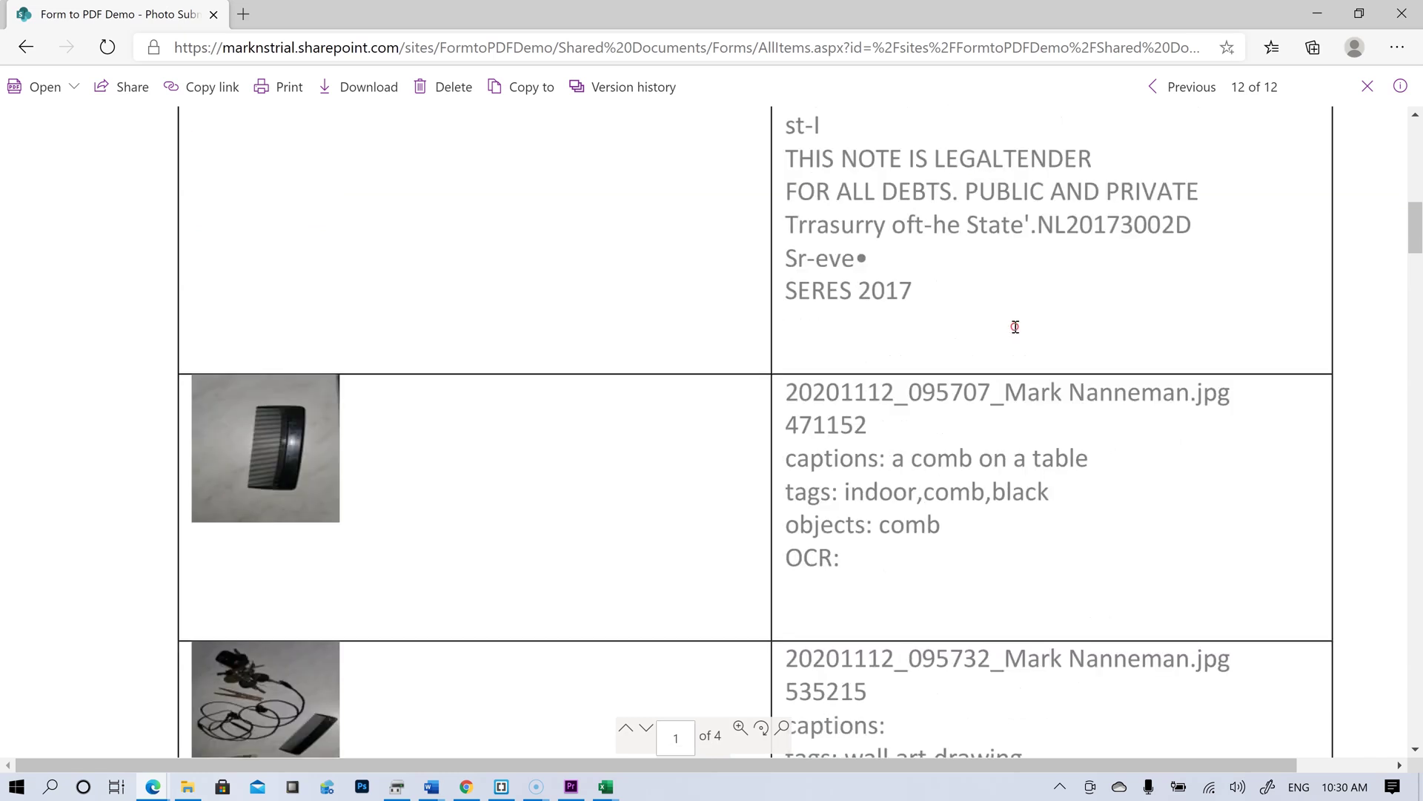
pyautogui.scroll(-4, 1015, 324)
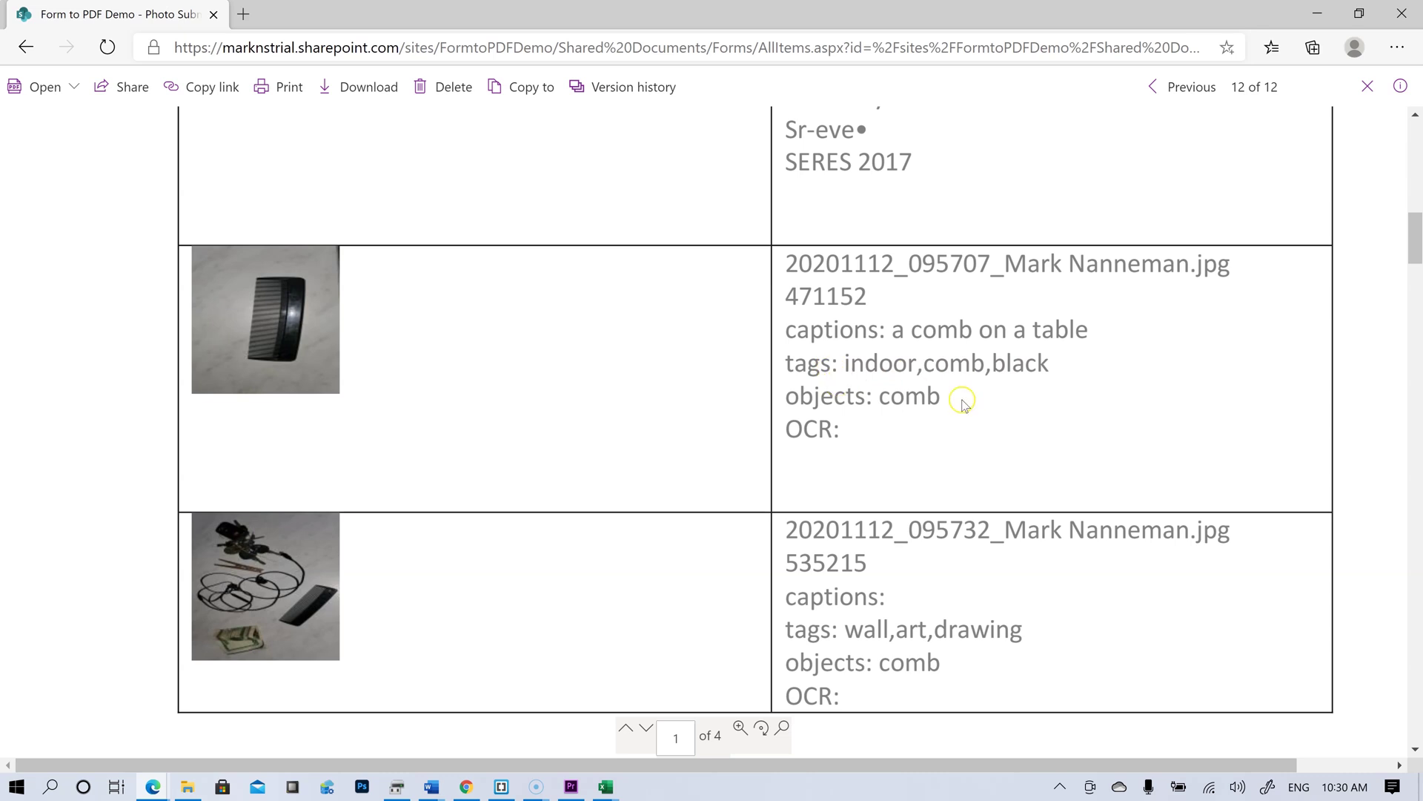
pyautogui.scroll(-4, 772, 445)
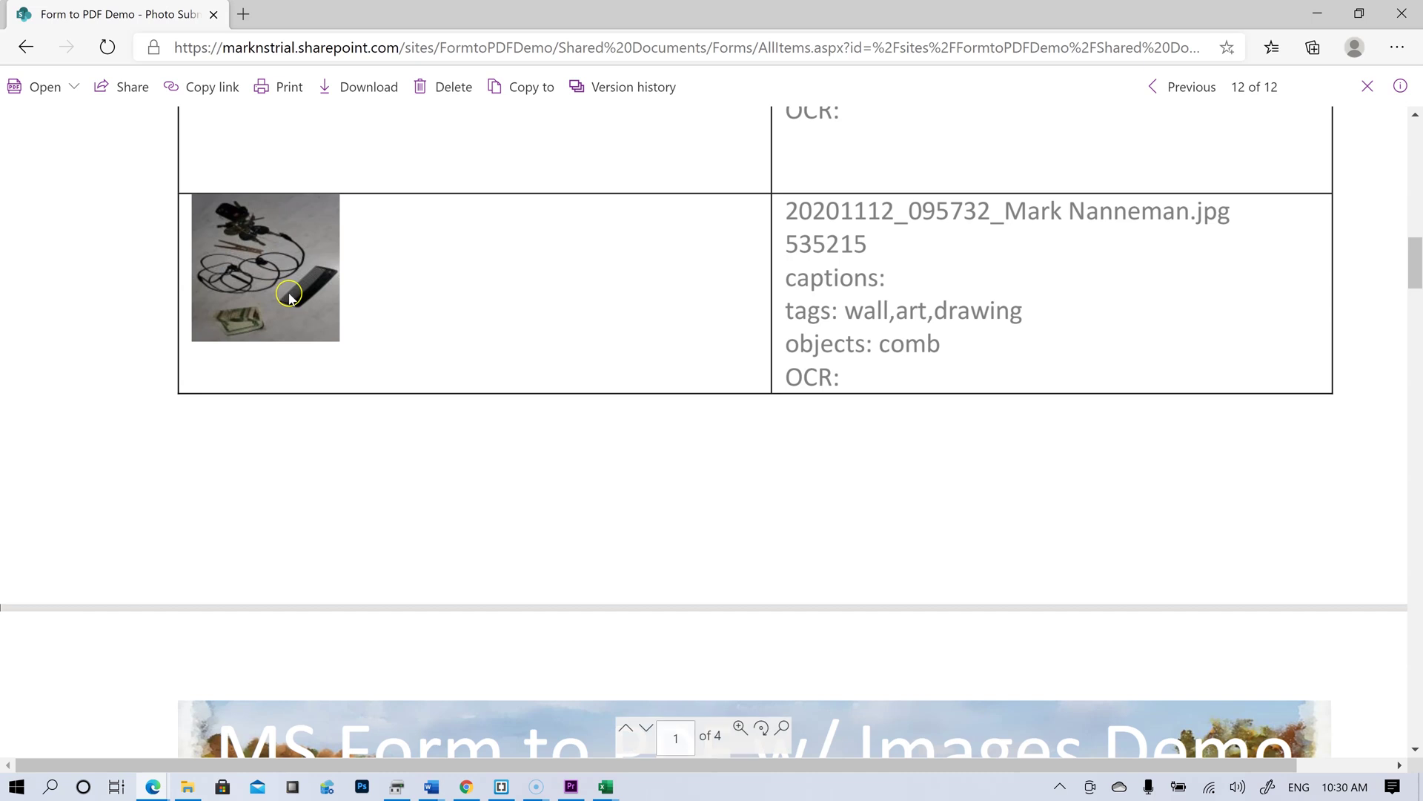
# Select the receipt's OCR text lines, including MEAT SPAG SC, then clear the selection.
pyautogui.scroll(-8, 782, 410)
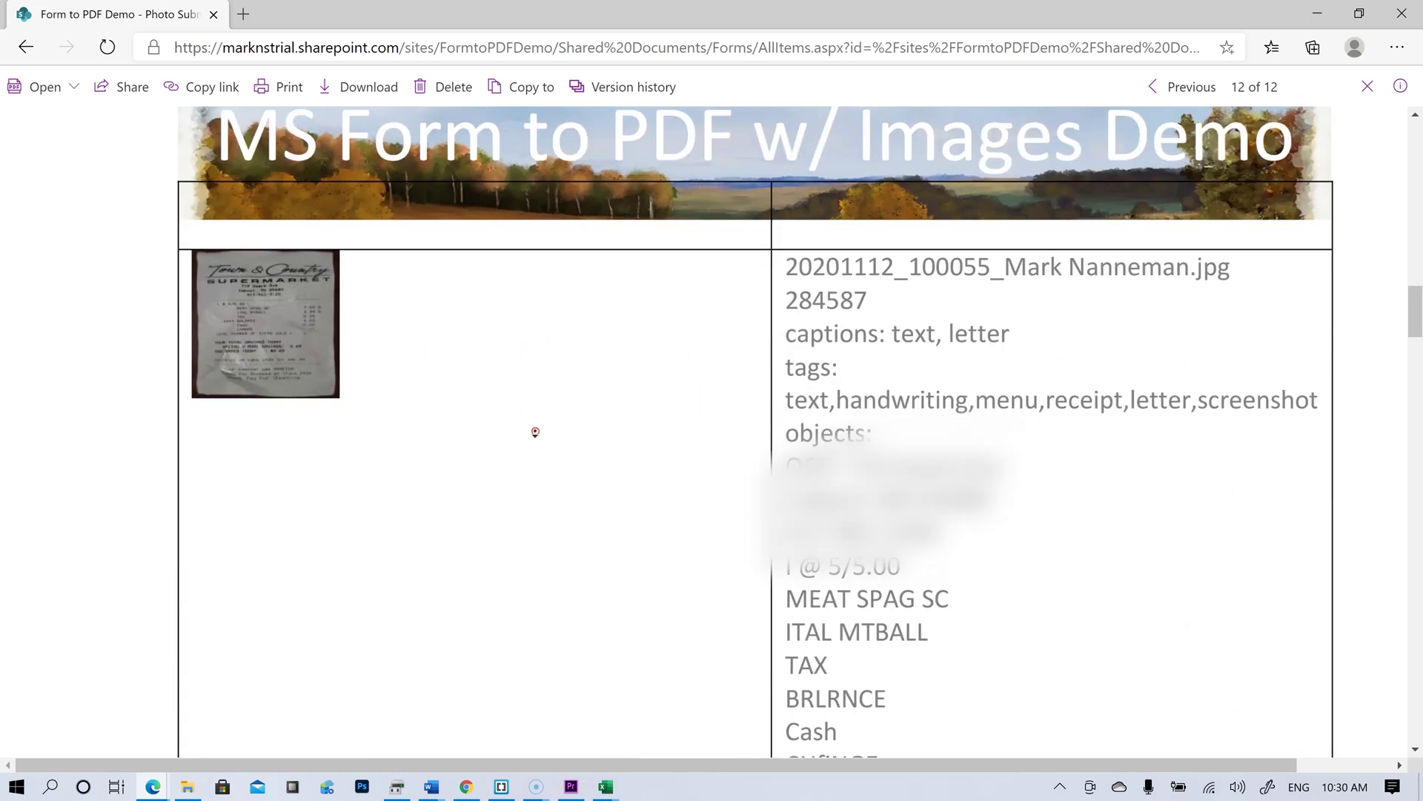
pyautogui.scroll(-2, 473, 467)
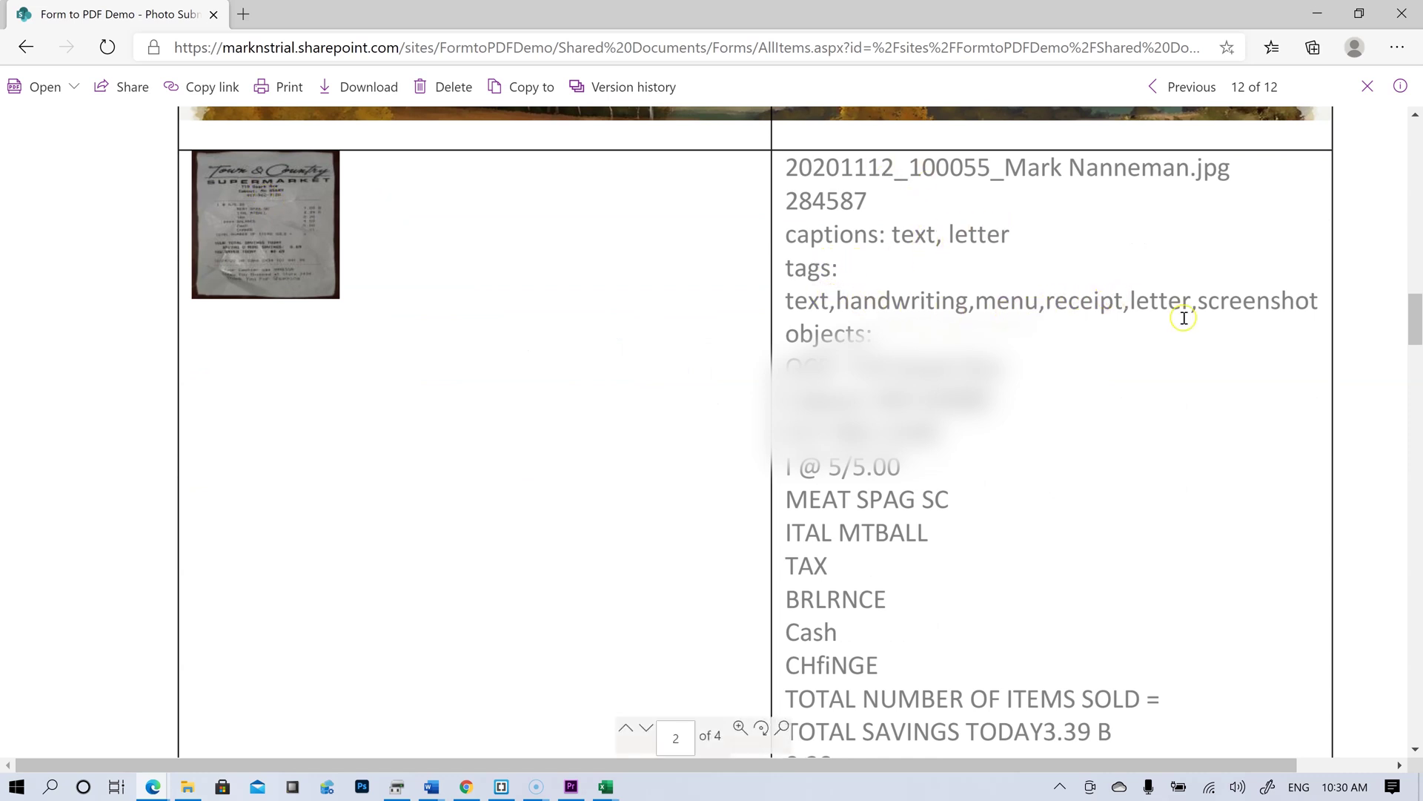
pyautogui.scroll(-2, 1011, 293)
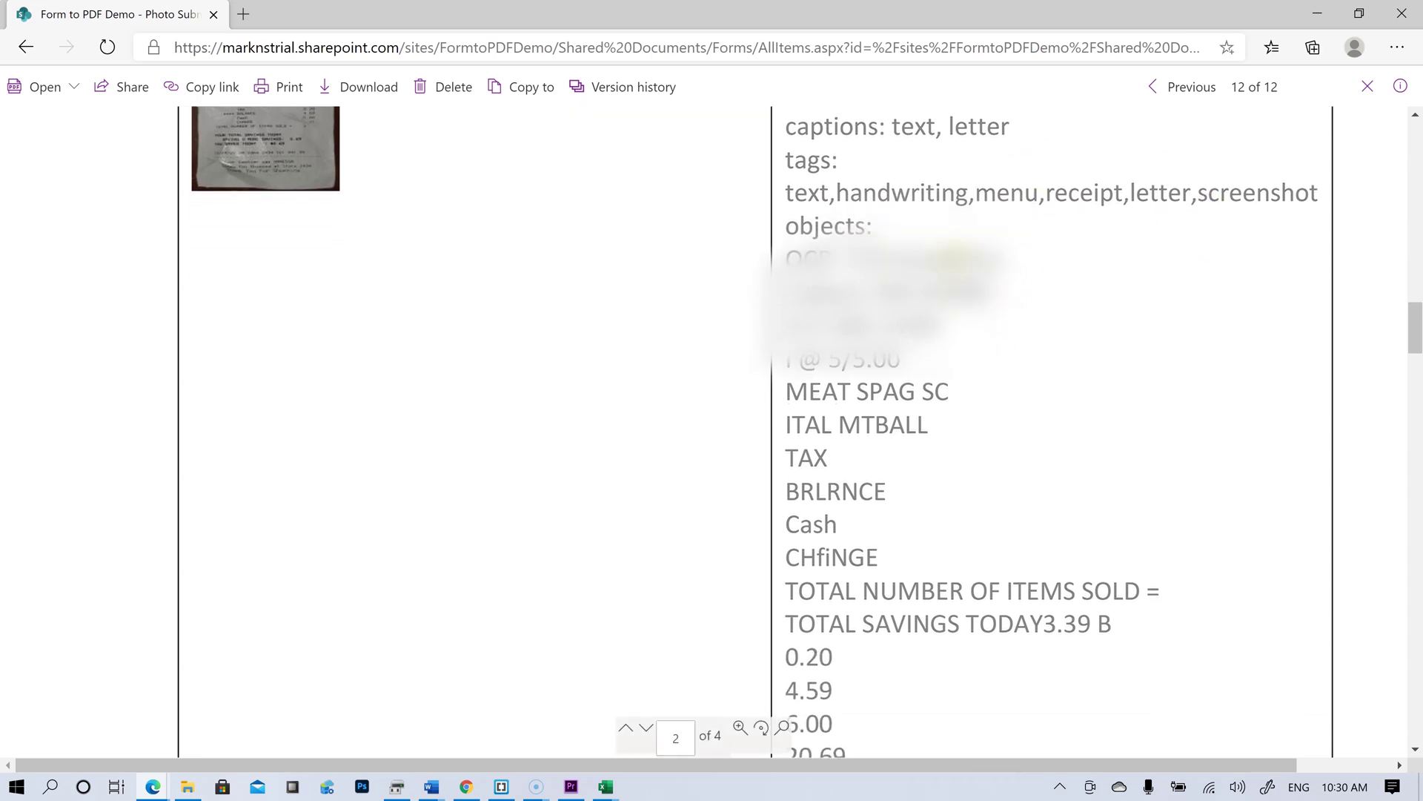
pyautogui.moveTo(889, 258); pyautogui.dragTo(904, 325)
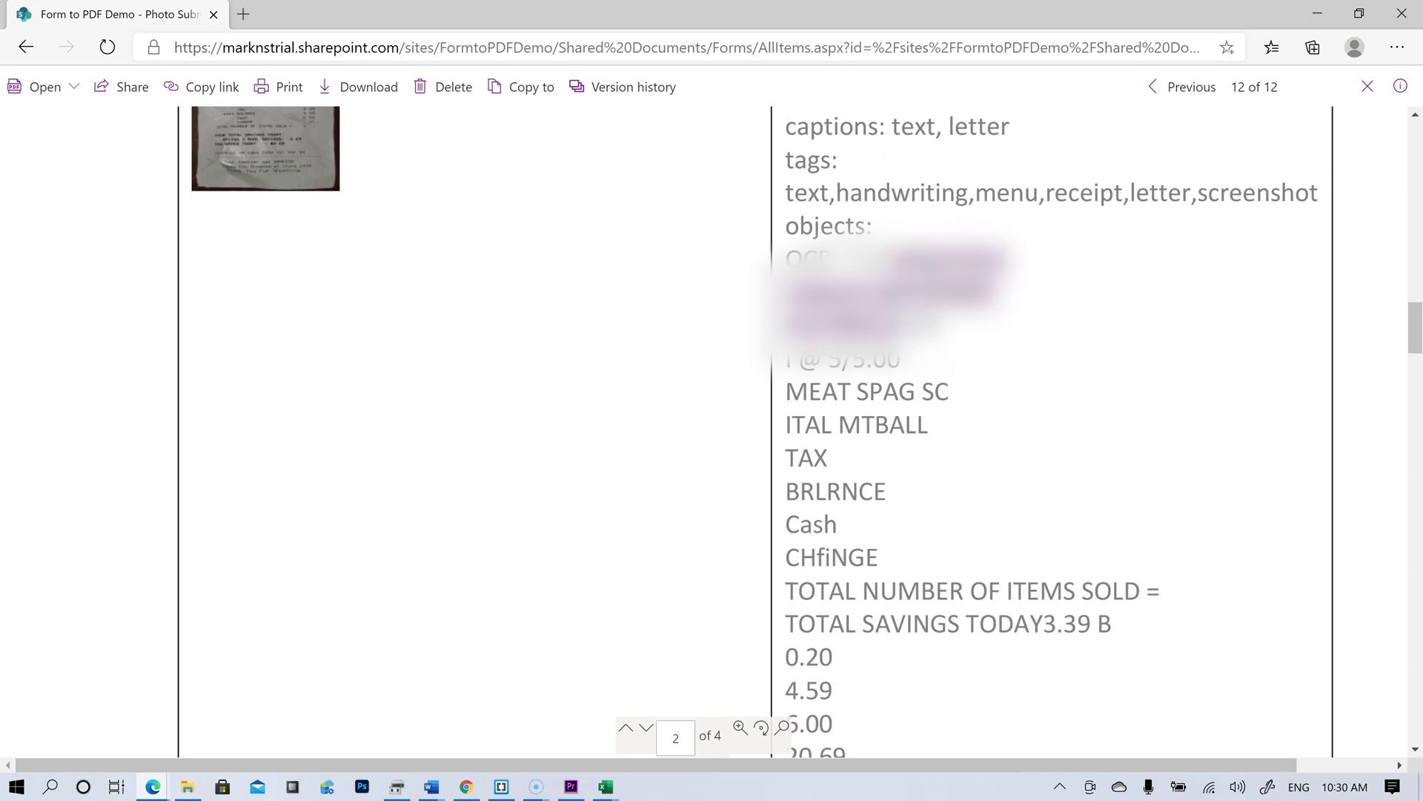
pyautogui.scroll(-2, 924, 331)
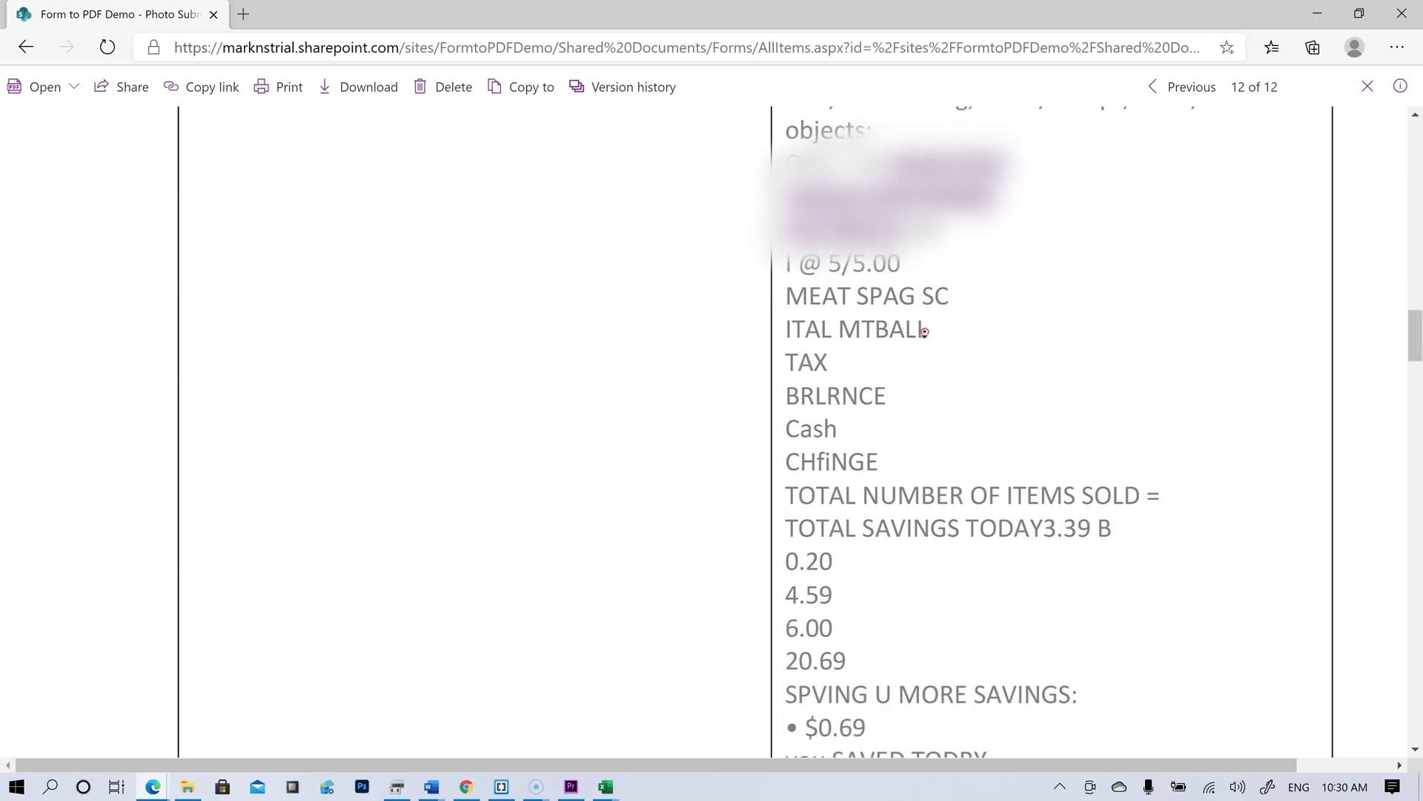
pyautogui.scroll(-3, 925, 331)
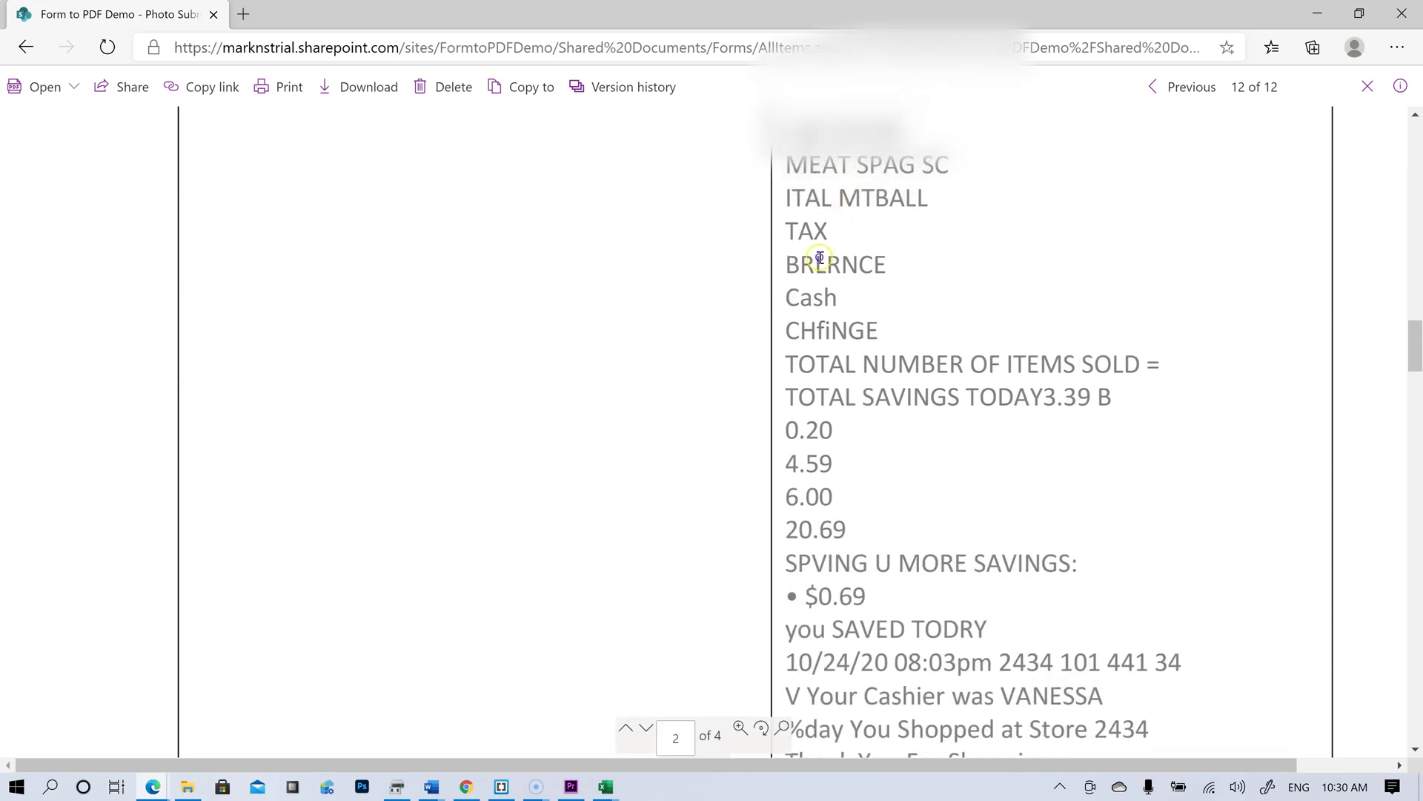
pyautogui.moveTo(825, 327); pyautogui.dragTo(826, 182)
pyautogui.click(842, 238)
# Scroll the PDF down to the nytimesHomePage photo's captions and tags.
pyautogui.scroll(-2, 844, 248)
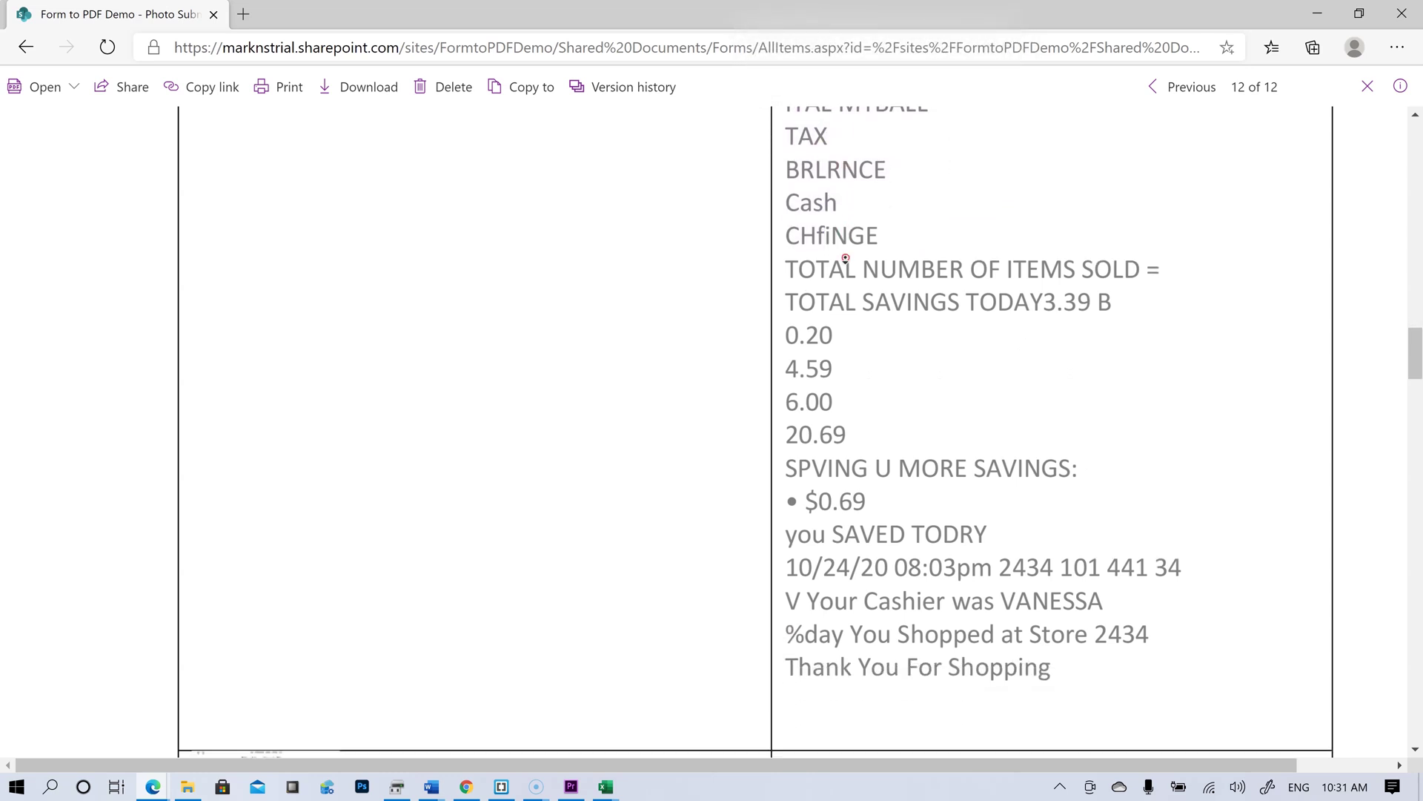
pyautogui.scroll(-1, 845, 257)
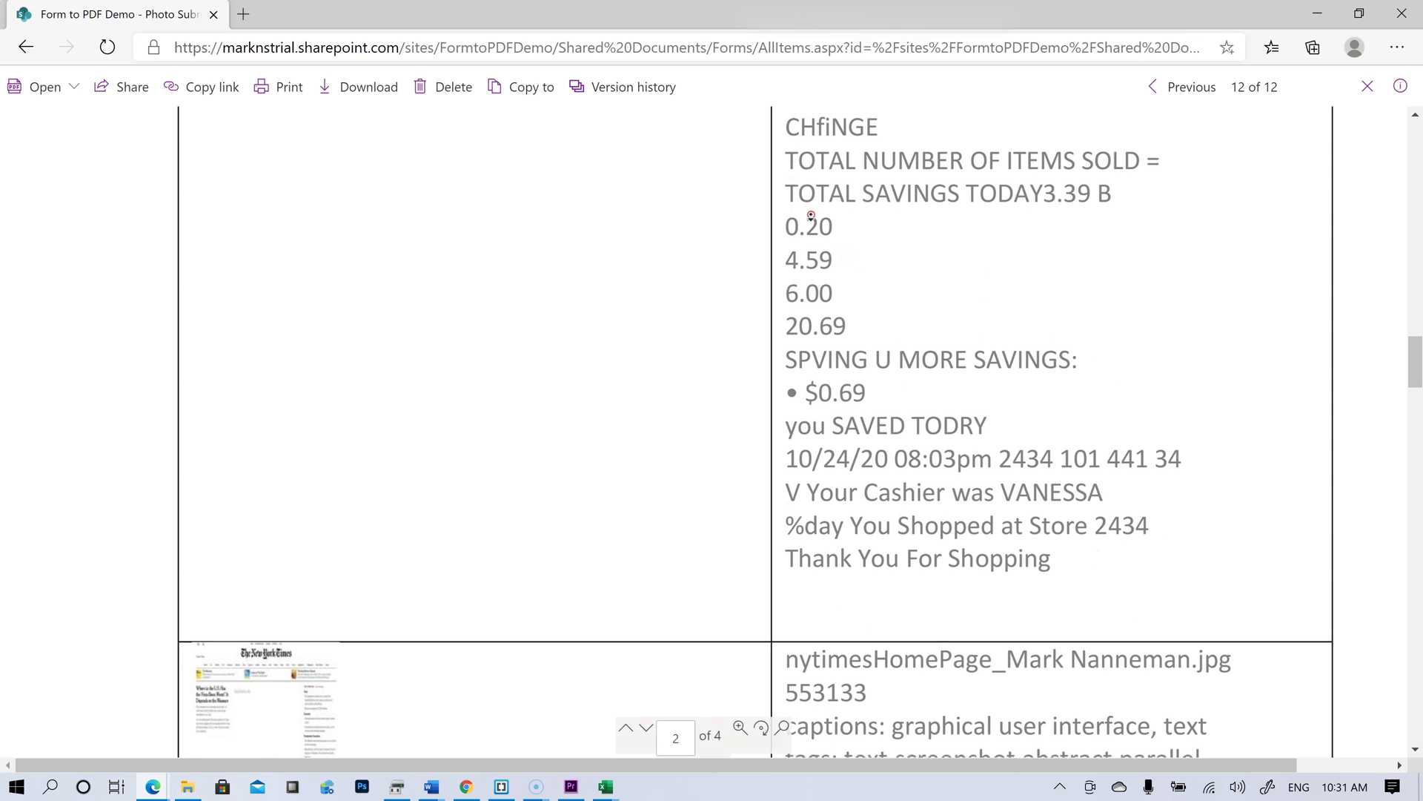
pyautogui.scroll(5, 571, 189)
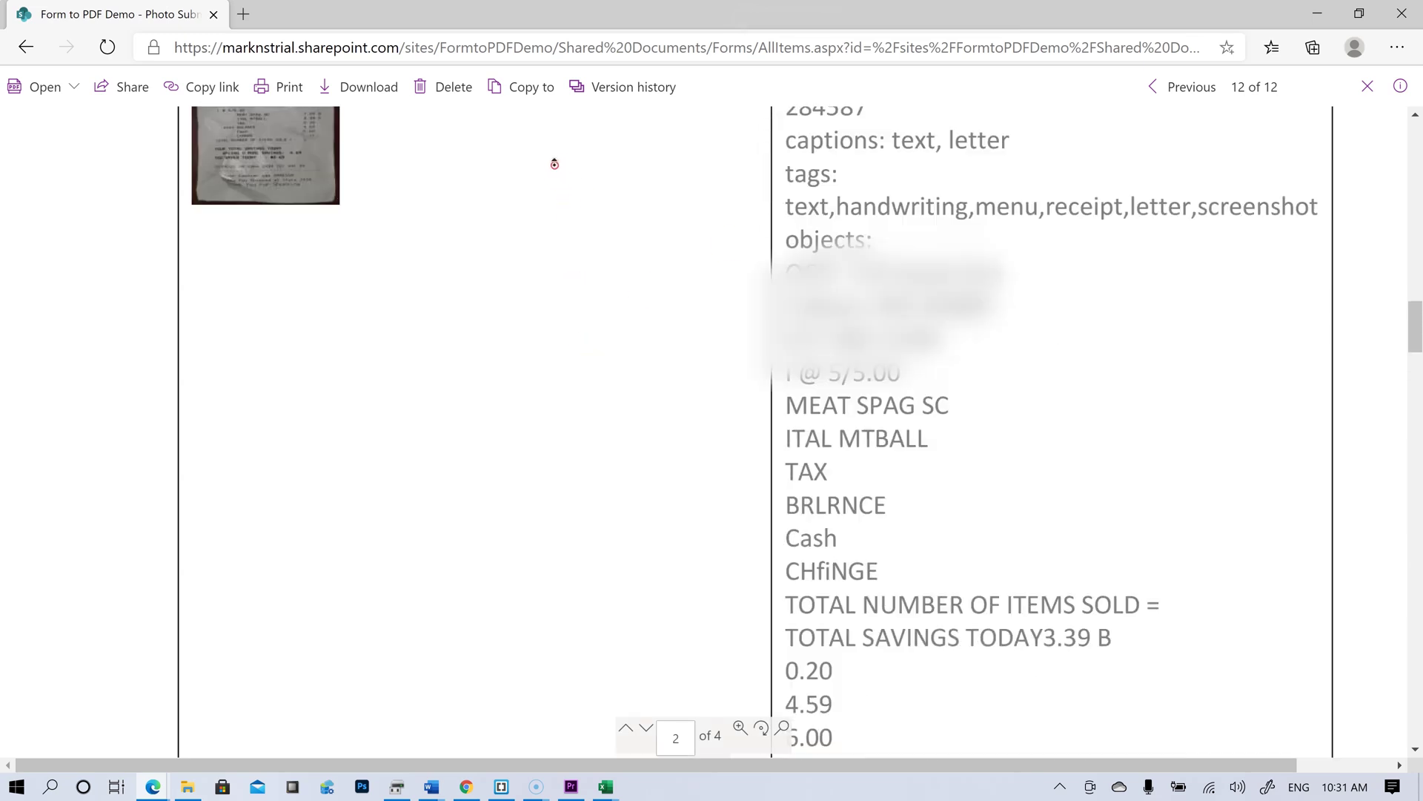
pyautogui.scroll(2, 549, 170)
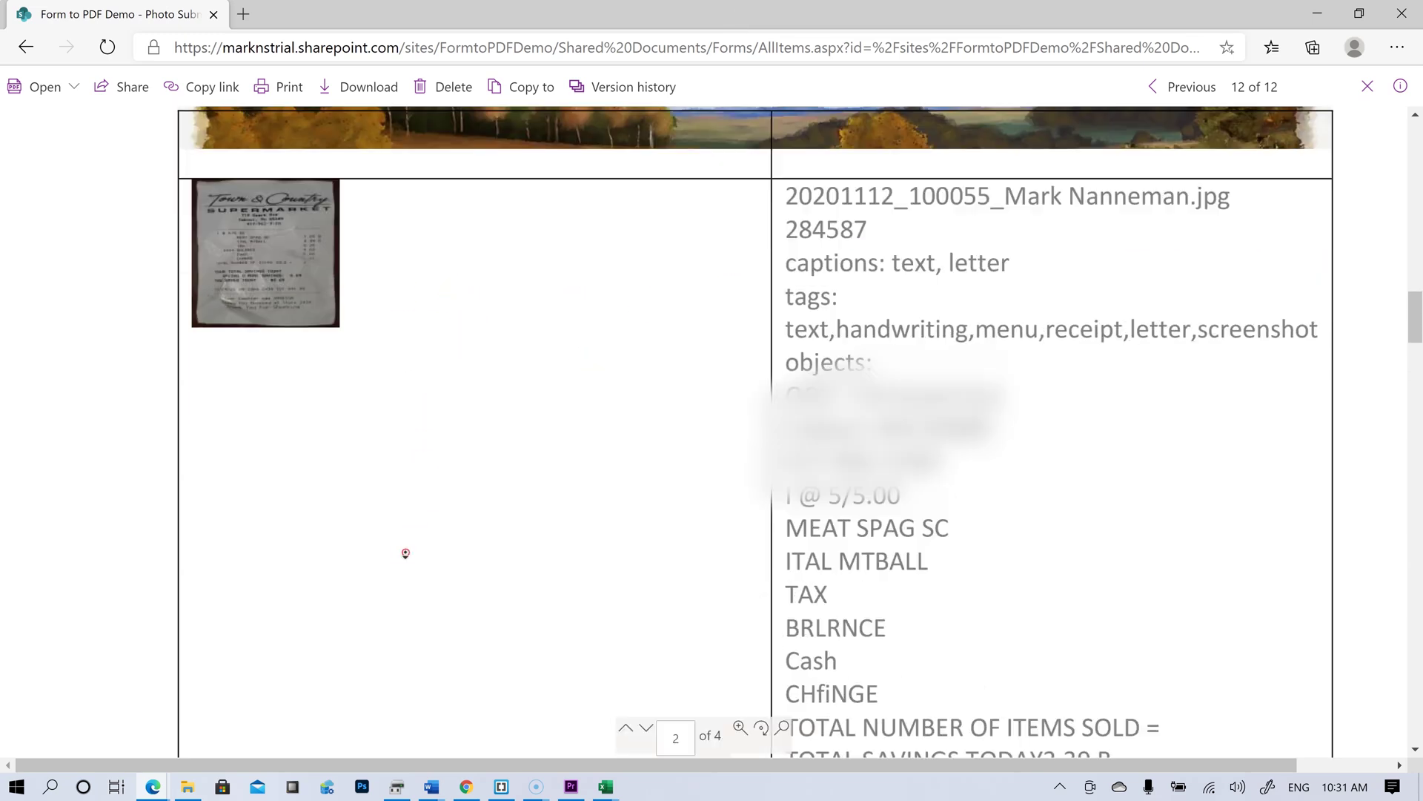
pyautogui.scroll(-8, 405, 553)
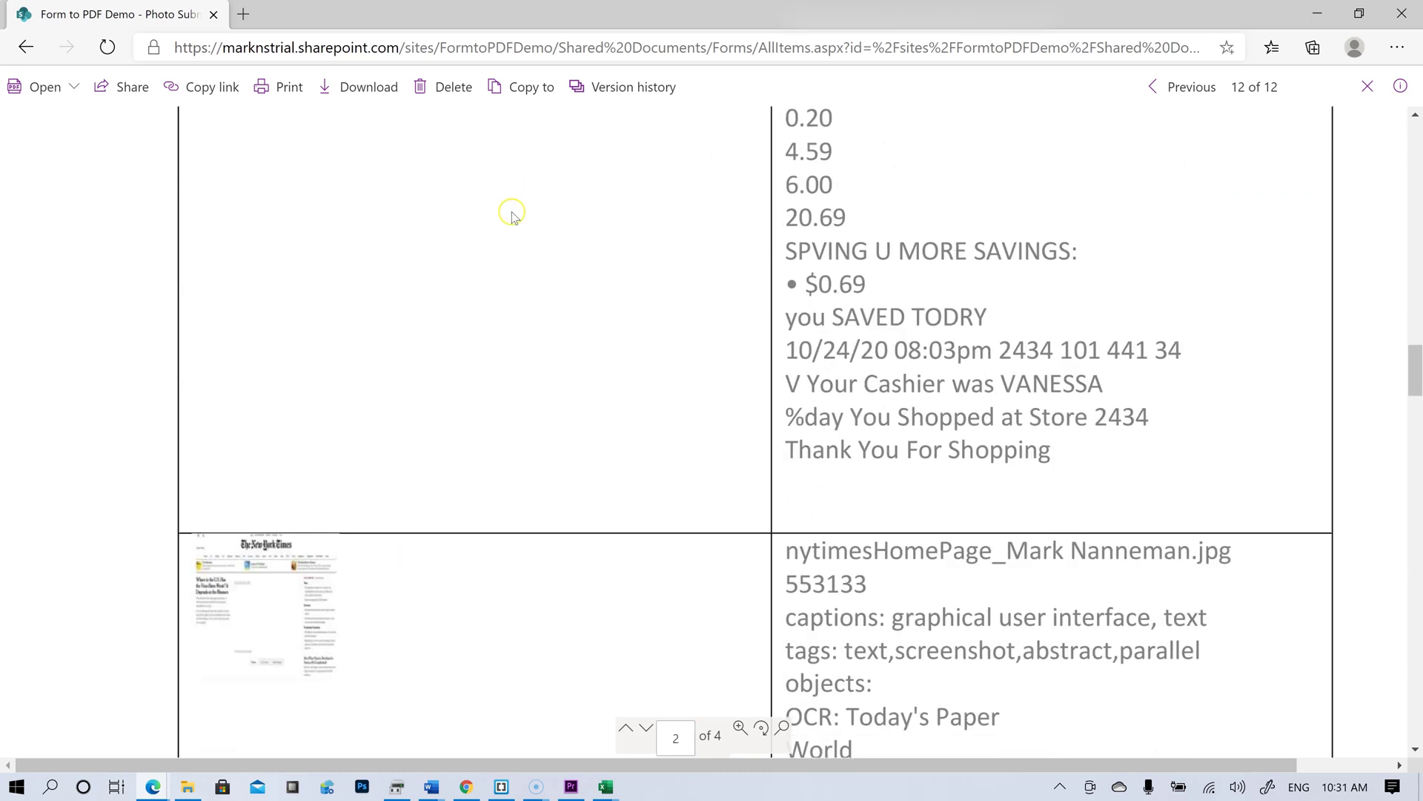
pyautogui.scroll(-4, 526, 423)
pyautogui.scroll(10, 540, 190)
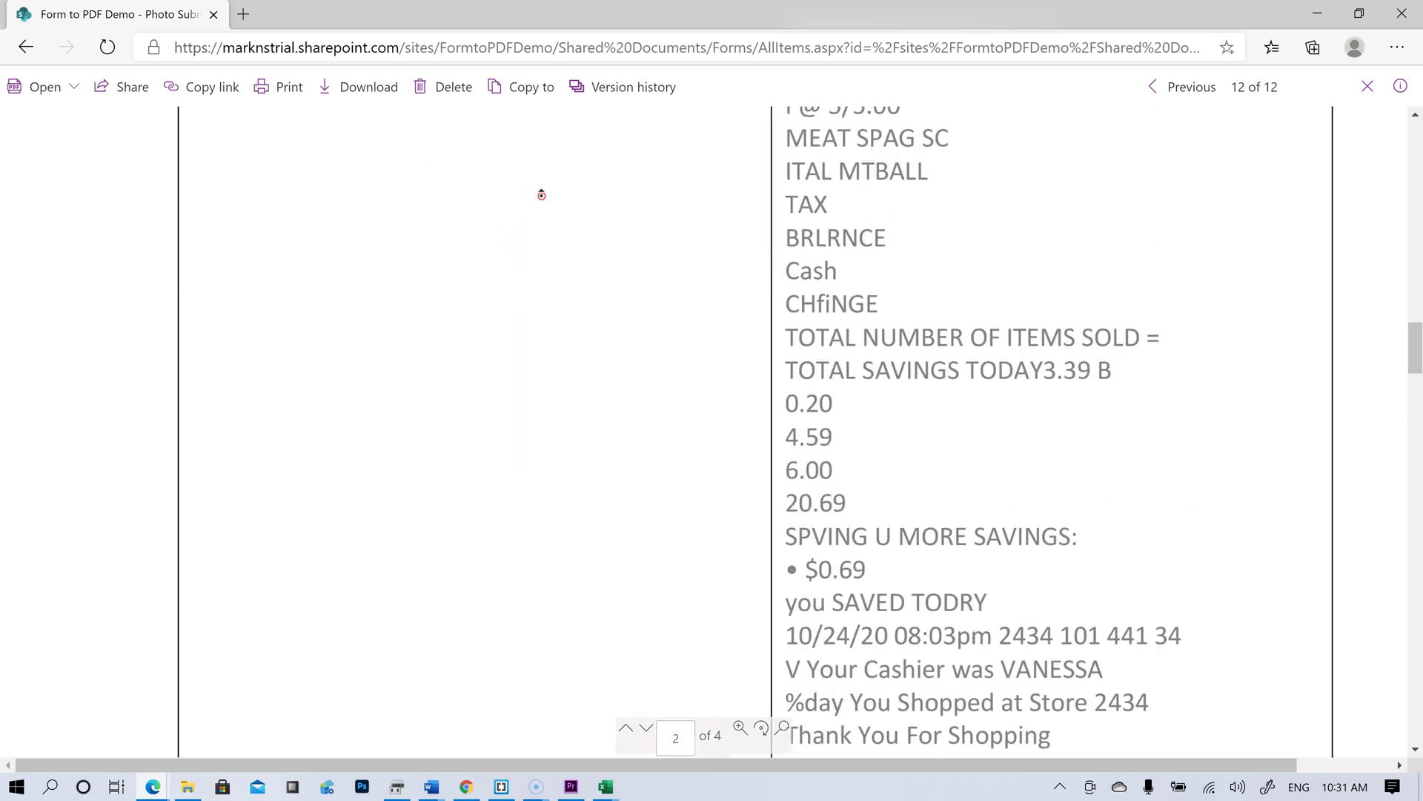
pyautogui.scroll(4, 541, 209)
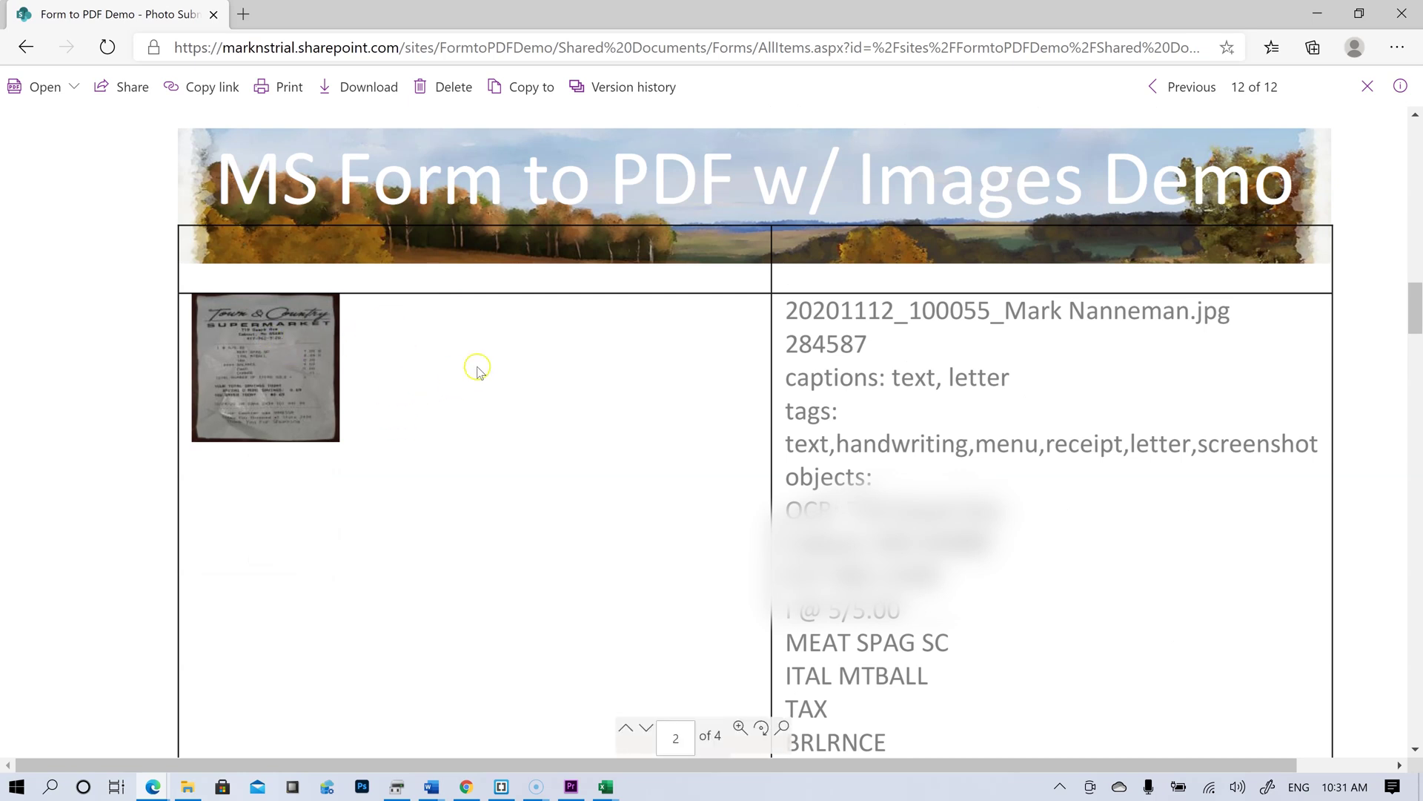
pyautogui.scroll(-2, 477, 430)
pyautogui.scroll(-7, 478, 430)
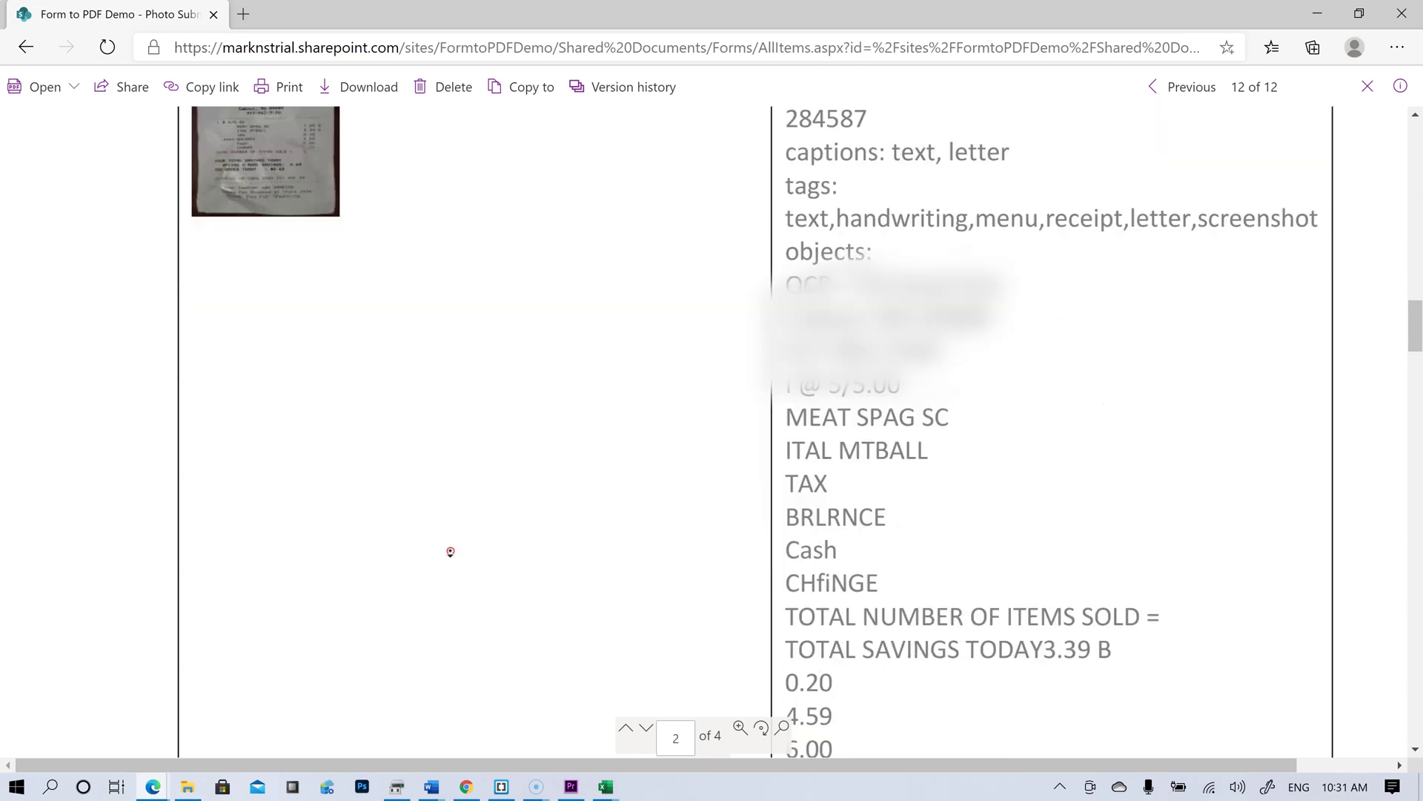
pyautogui.scroll(-5, 450, 552)
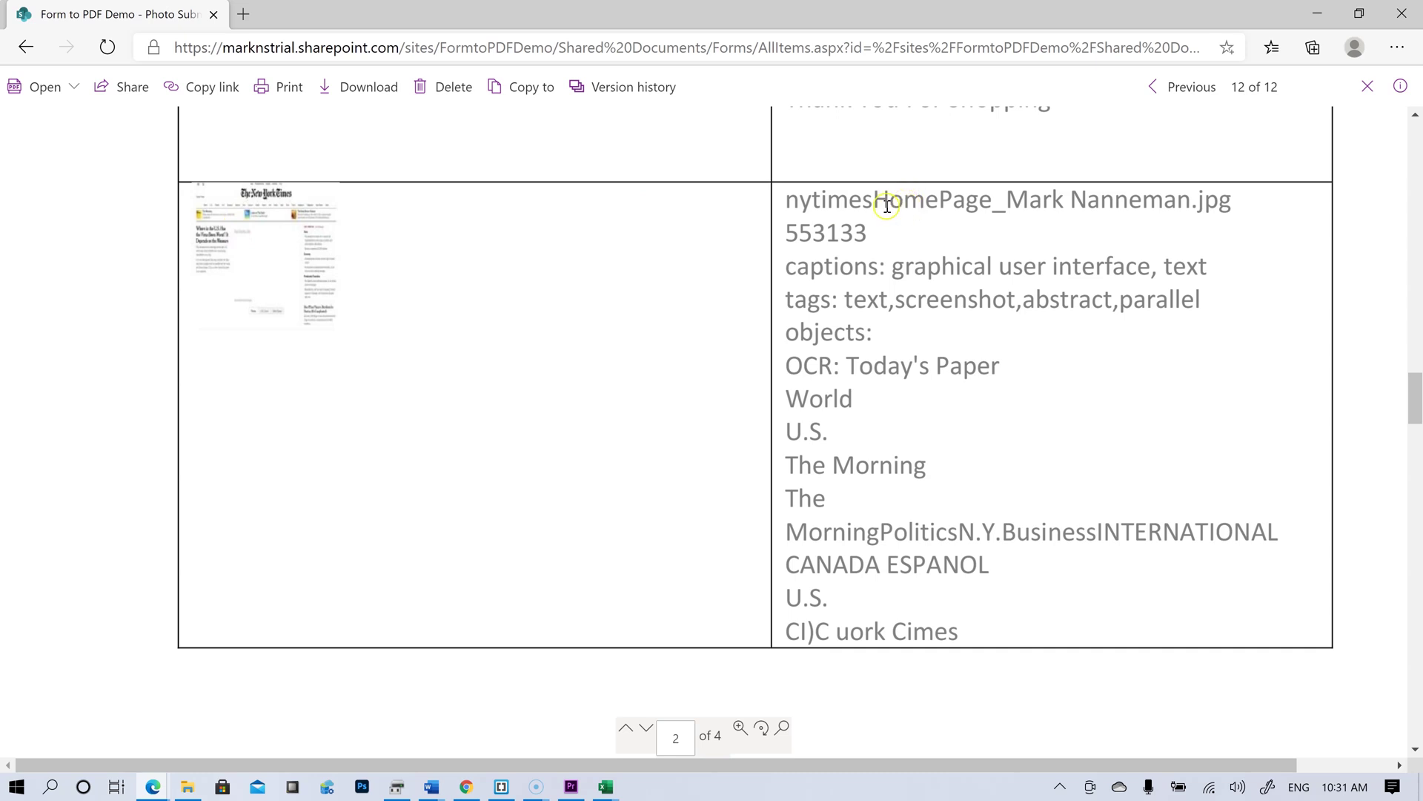
# Highlight 'graphical' in the nytimesHomePage caption, then scroll on to the still life photo entry.
pyautogui.doubleClick(913, 270)
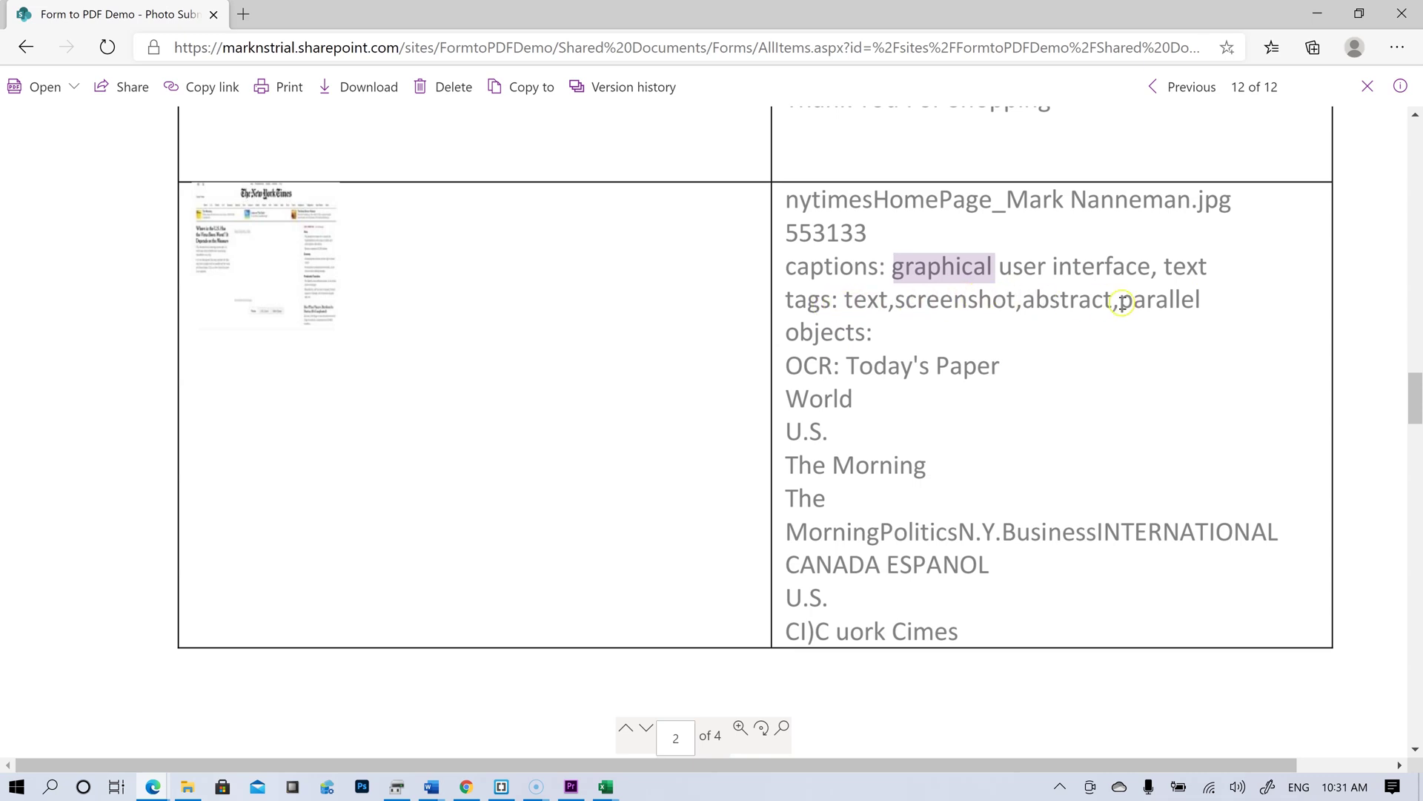
pyautogui.click(887, 331)
pyautogui.scroll(-2, 881, 385)
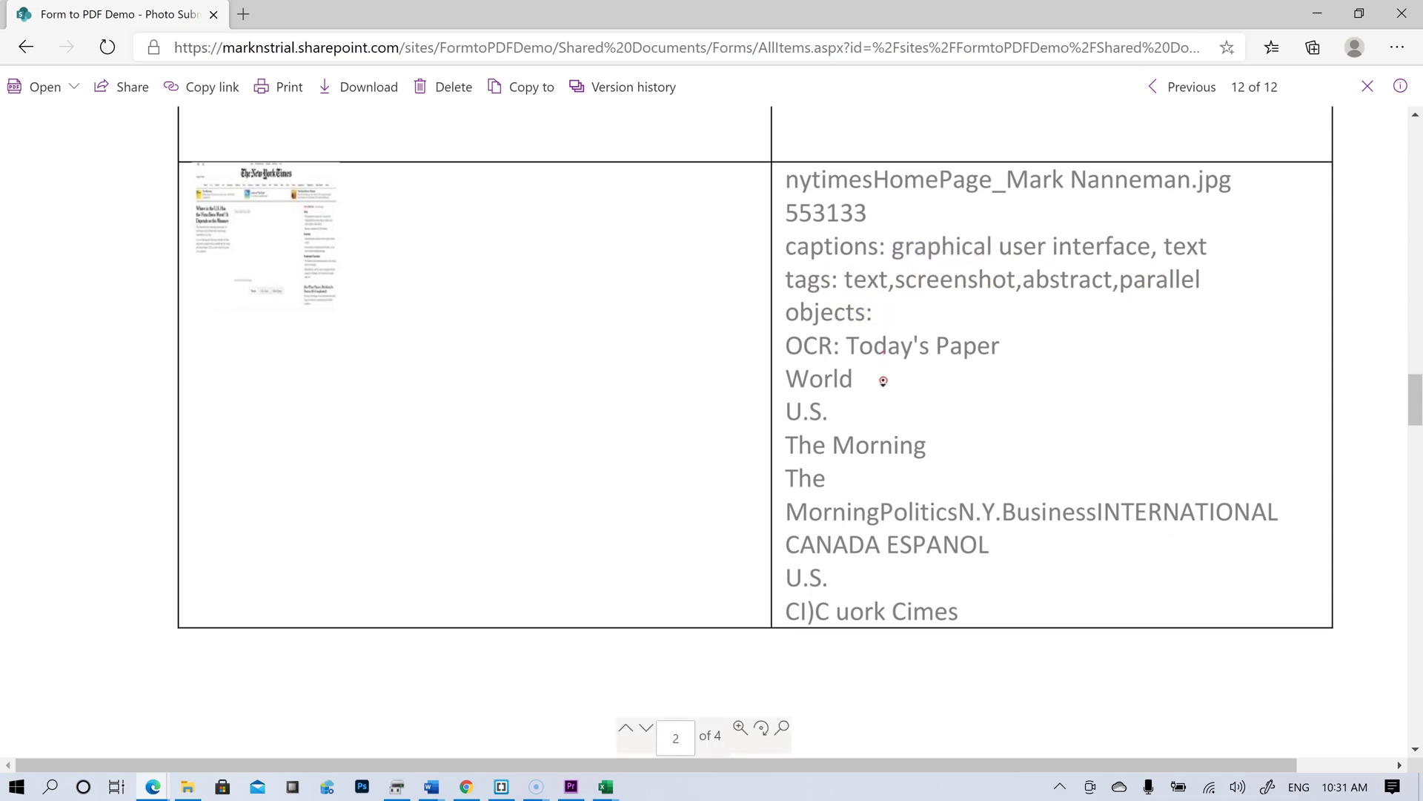
pyautogui.scroll(-3, 931, 359)
pyautogui.scroll(-10, 934, 446)
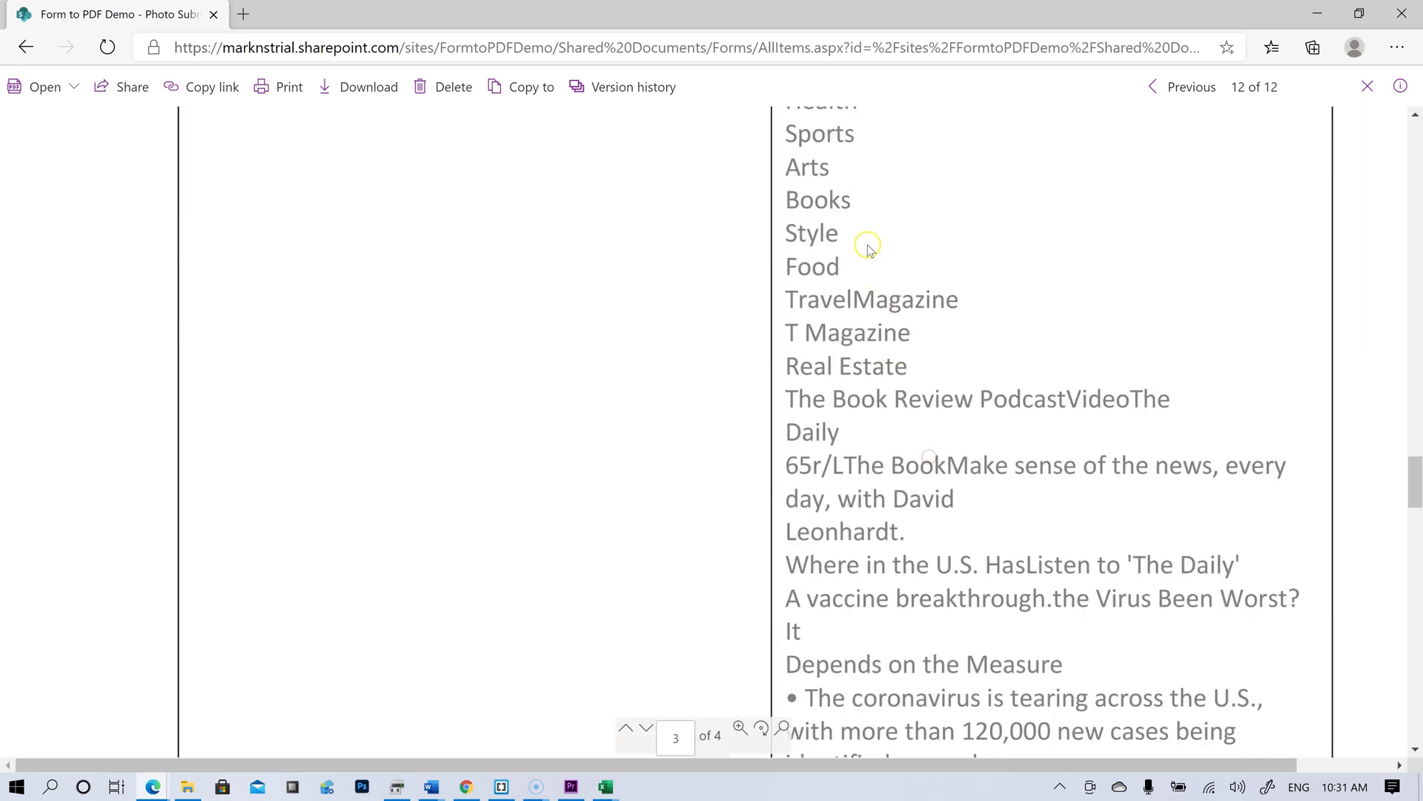
pyautogui.scroll(-3, 899, 359)
pyautogui.scroll(-1, 731, 553)
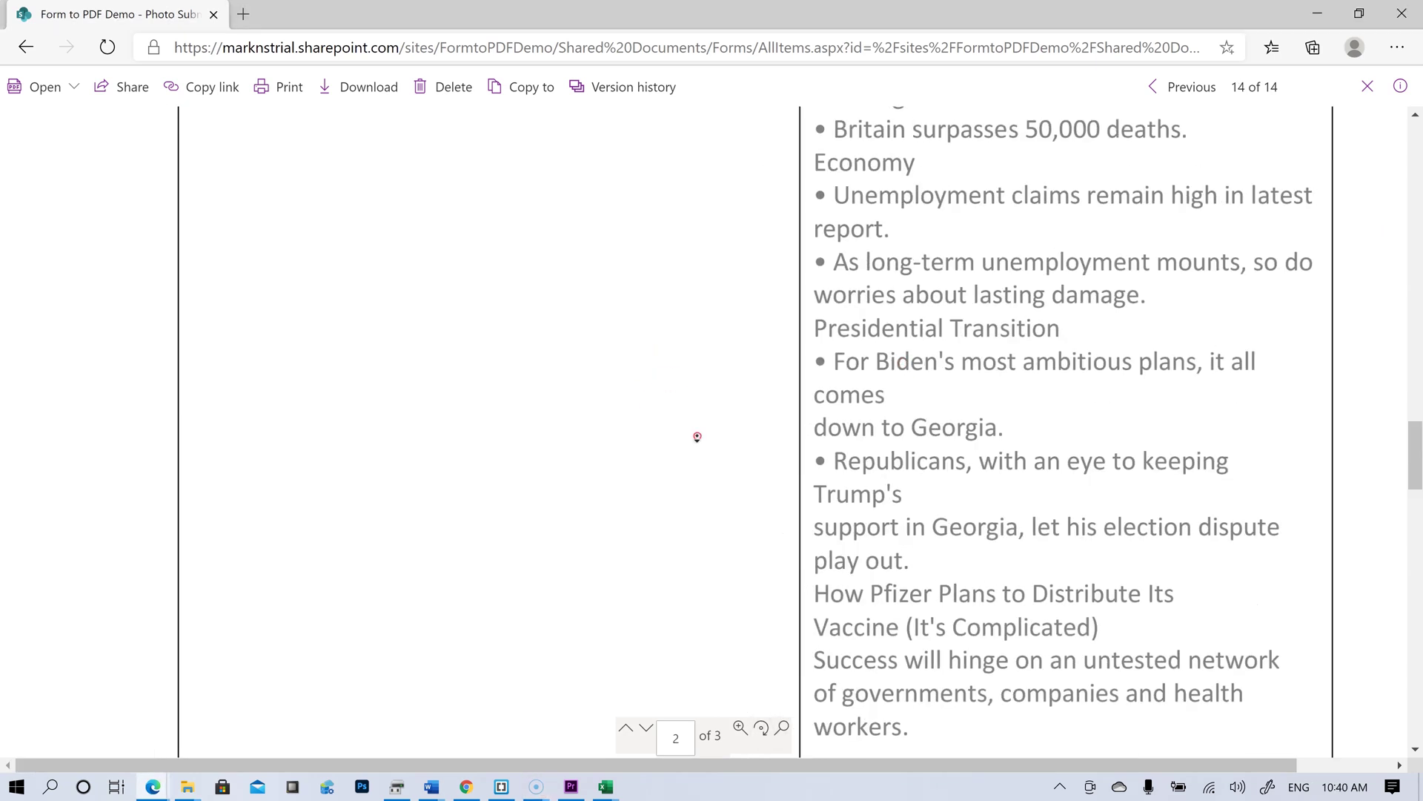
pyautogui.scroll(-2, 705, 467)
pyautogui.scroll(-4, 711, 504)
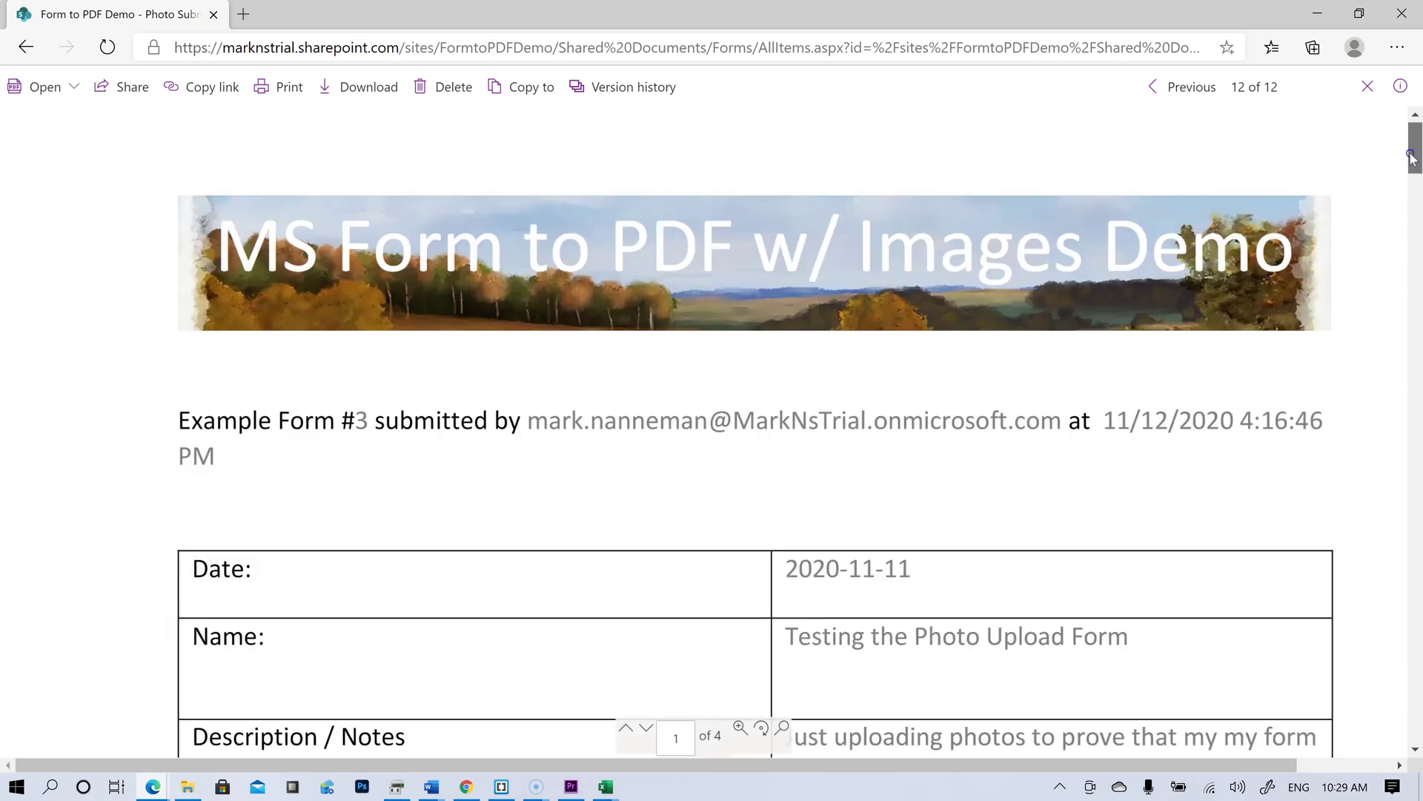
pyautogui.moveTo(1415, 152)
pyautogui.mouseDown()
pyautogui.moveTo(1414, 200)
pyautogui.moveTo(1414, 161)
pyautogui.mouseUp()
pyautogui.scroll(-3, 1415, 161)
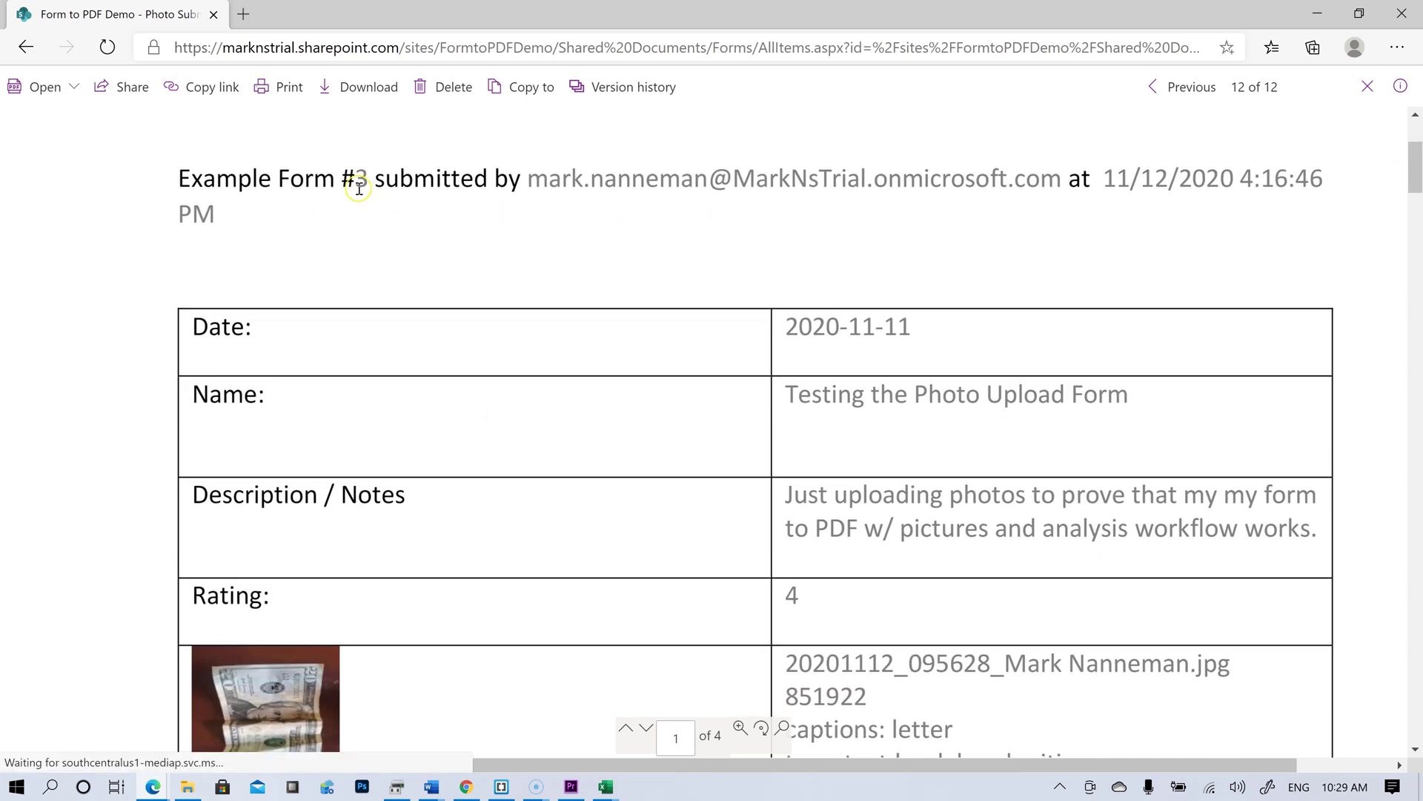
pyautogui.moveTo(727, 194); pyautogui.dragTo(935, 190)
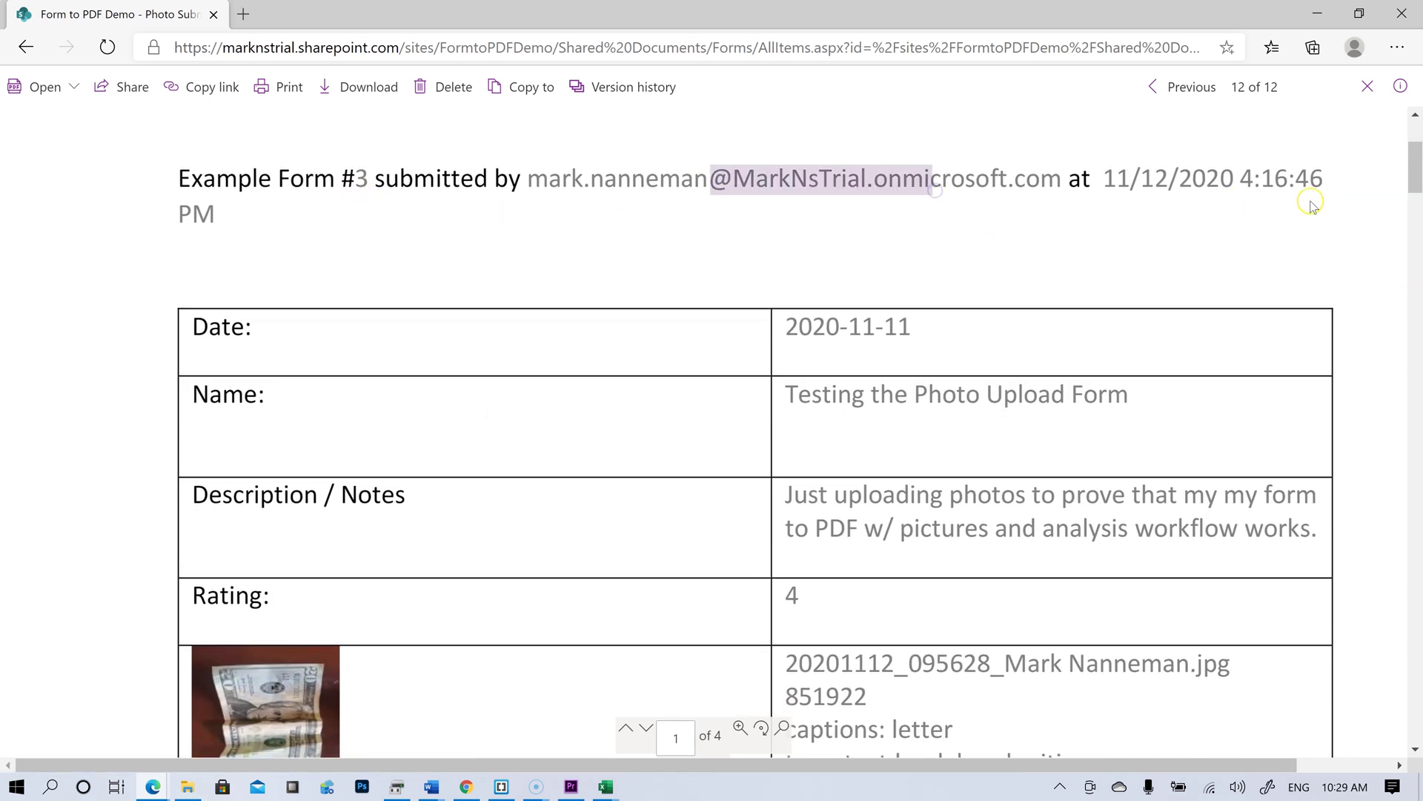
pyautogui.scroll(-3, 1415, 167)
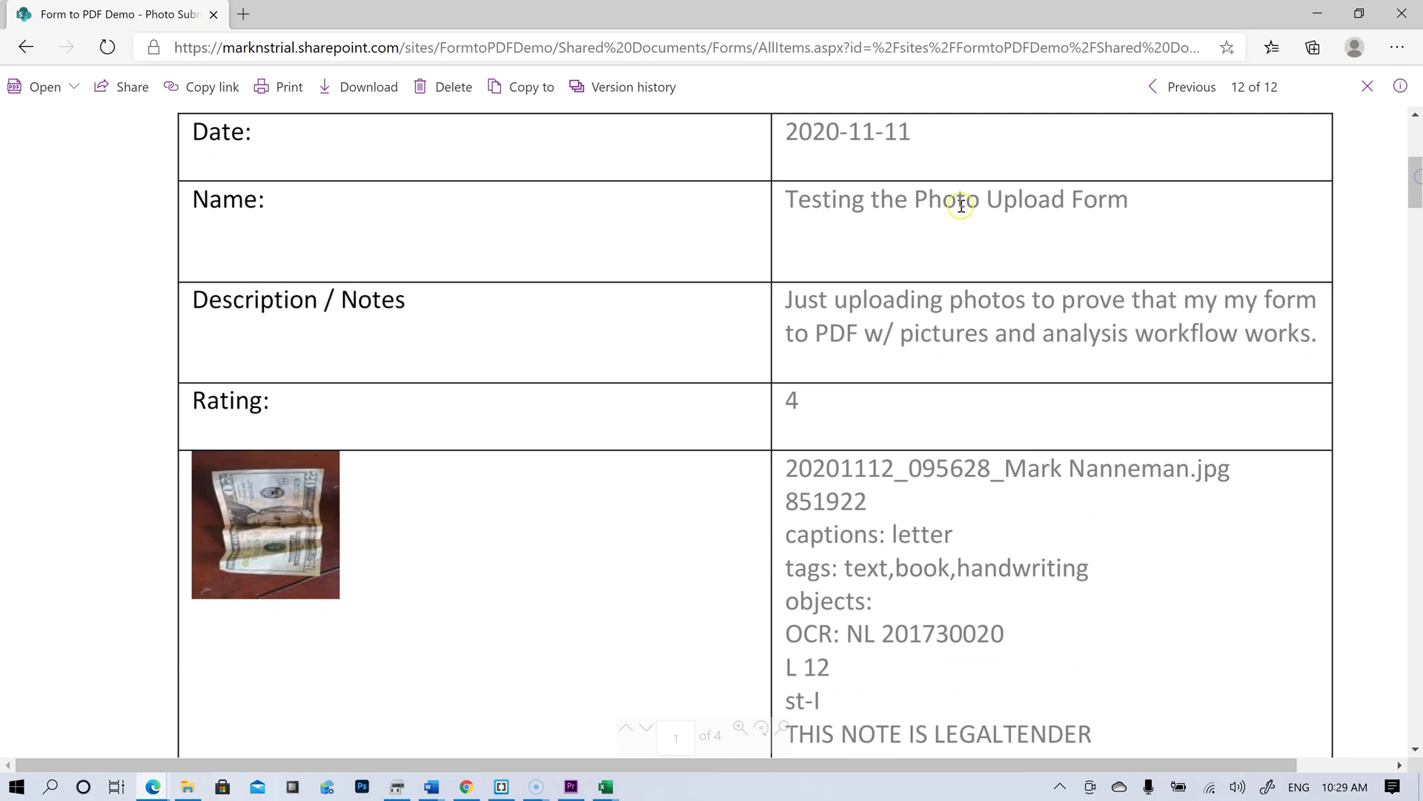
pyautogui.scroll(-3, 1409, 194)
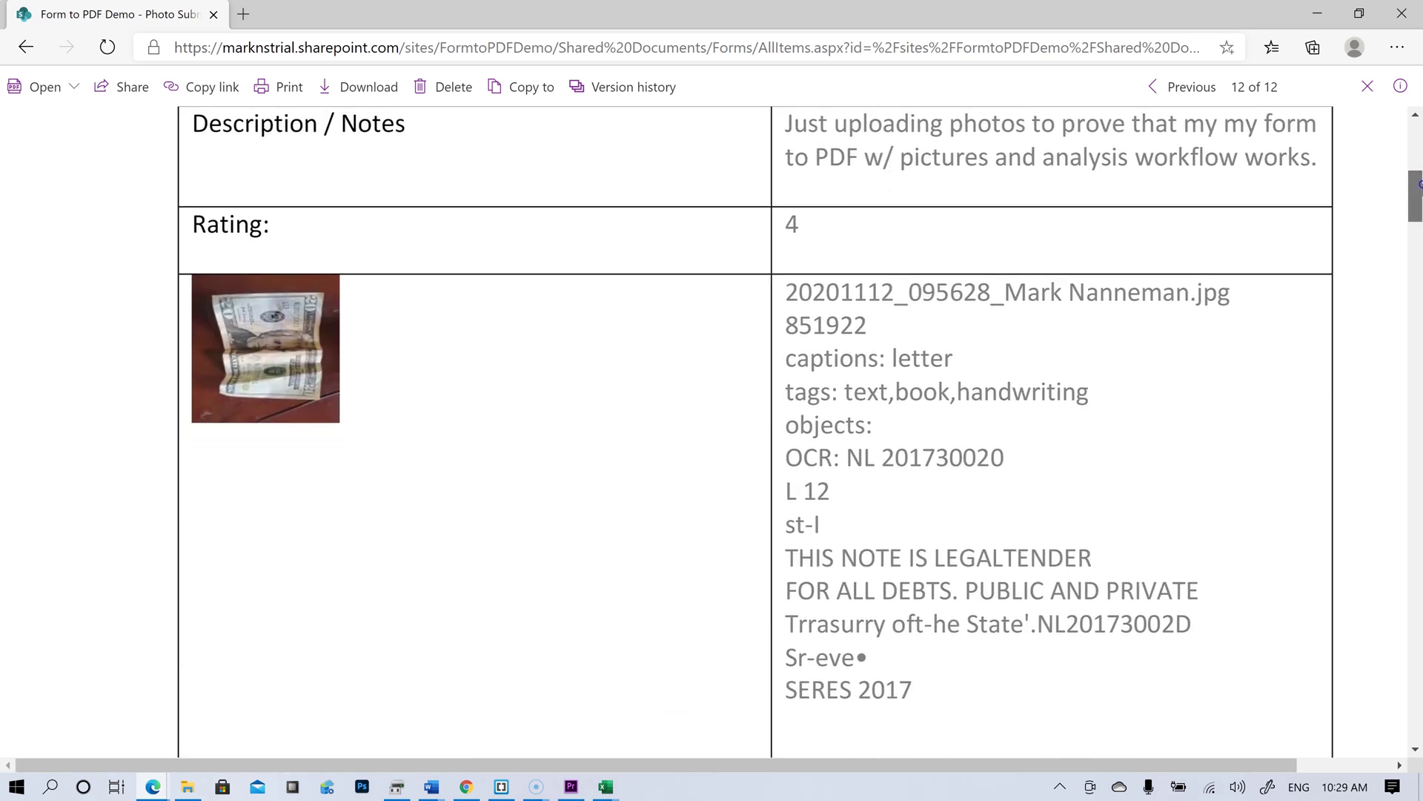
pyautogui.tripleClick(807, 293)
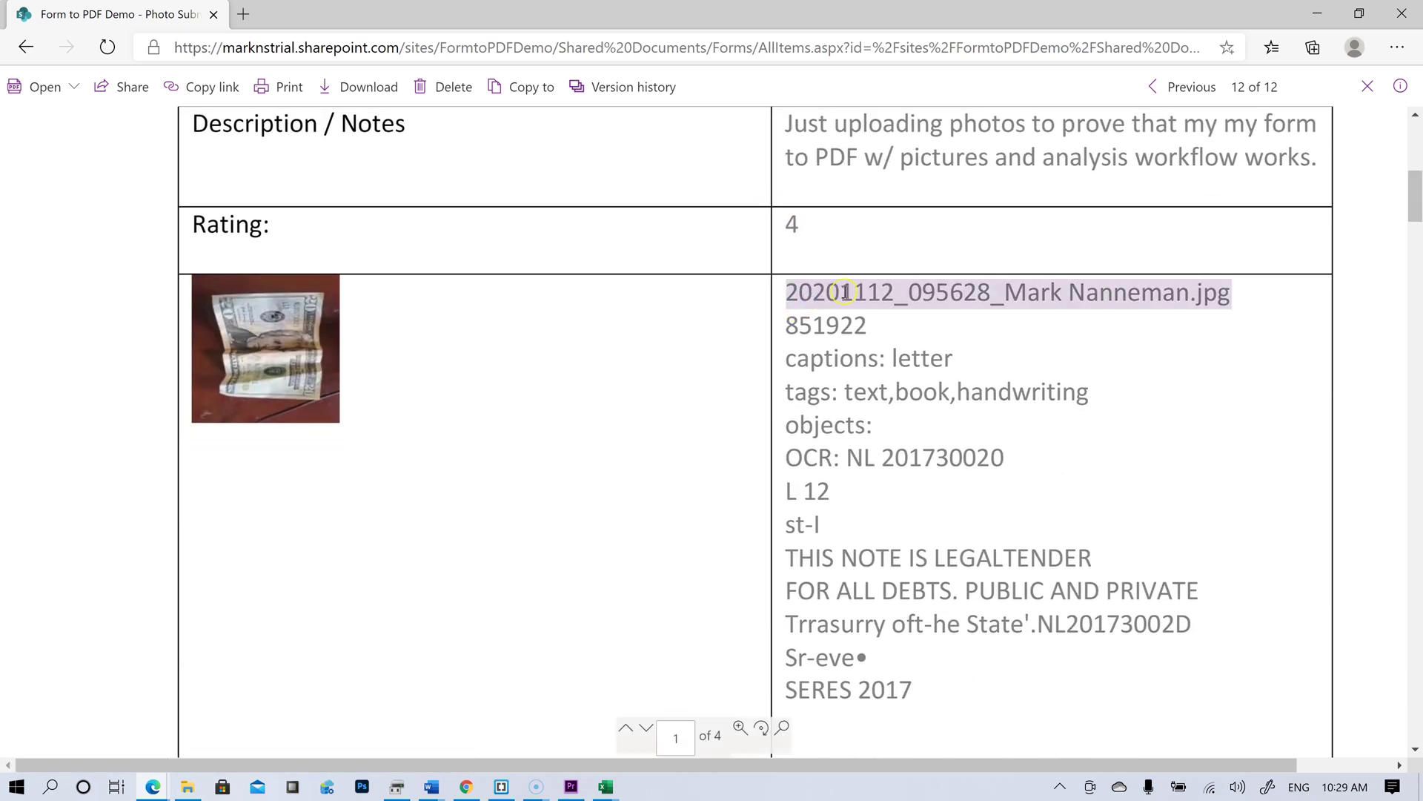
pyautogui.click(816, 319)
pyautogui.moveTo(817, 319); pyautogui.dragTo(858, 319)
pyautogui.click(869, 323)
pyautogui.click(796, 356)
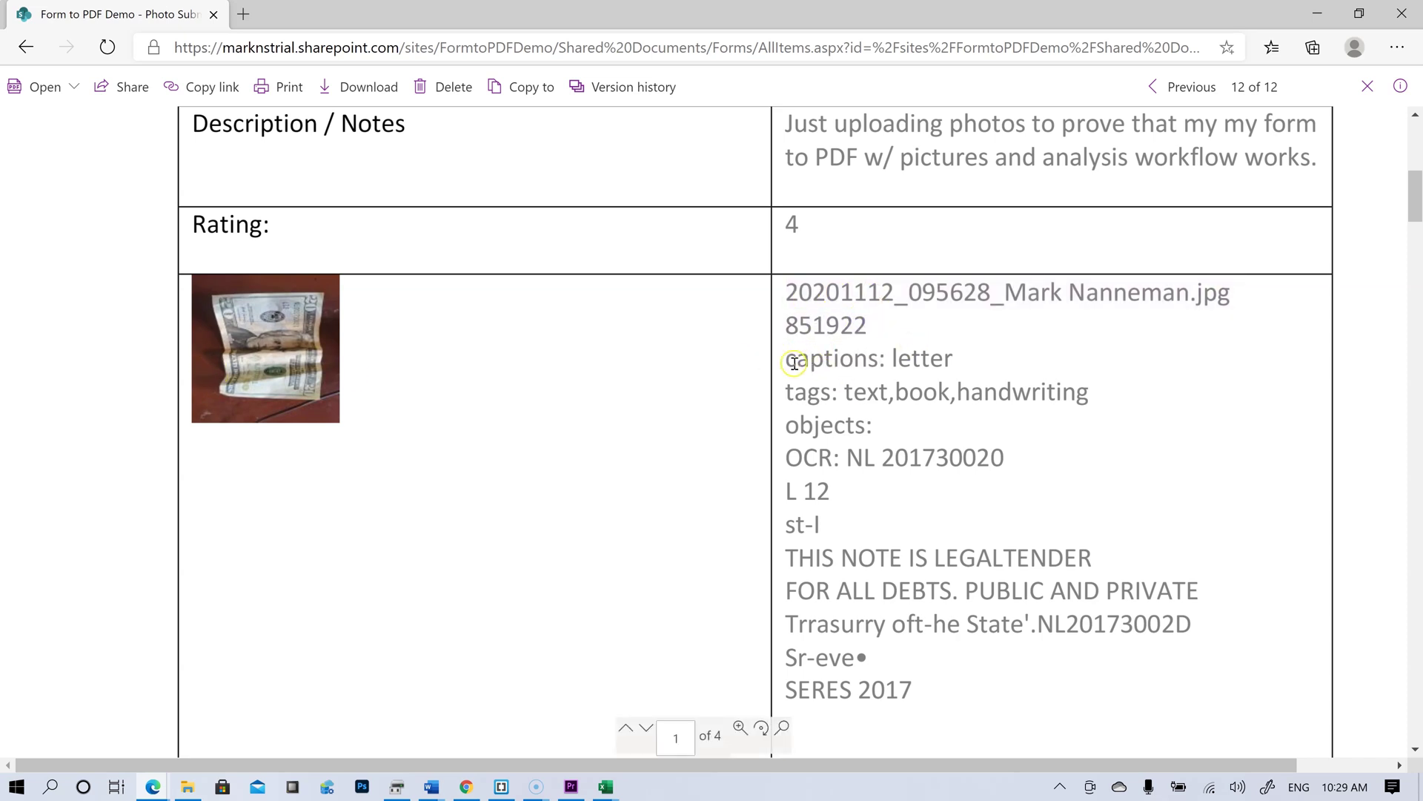